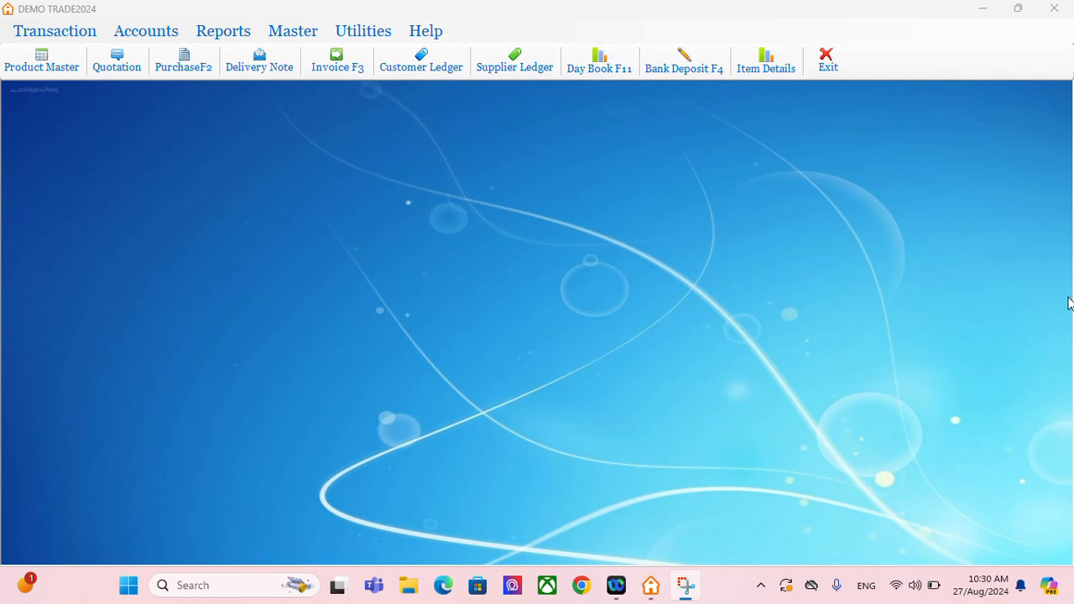
# Step: Open the purchase entry form and set the bill type to Credit
pyautogui.click(192, 70)
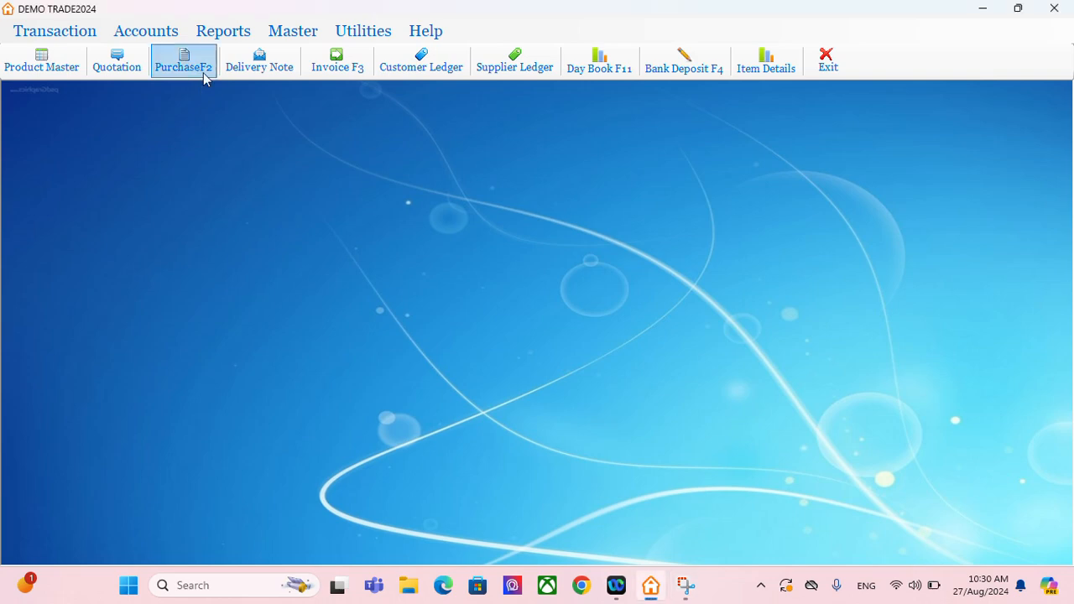
pyautogui.click(194, 71)
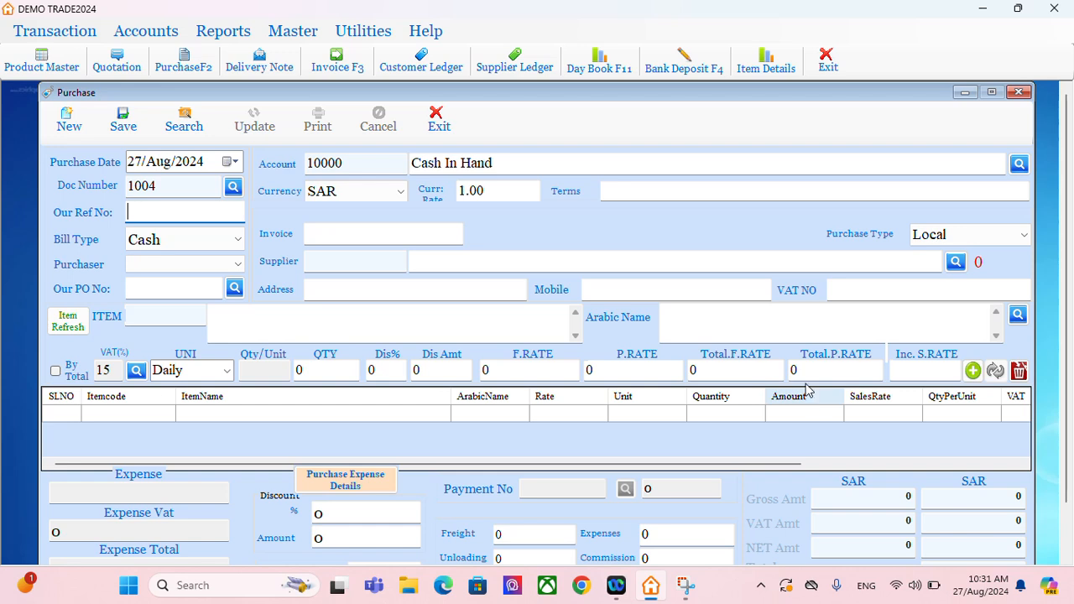
pyautogui.click(139, 168)
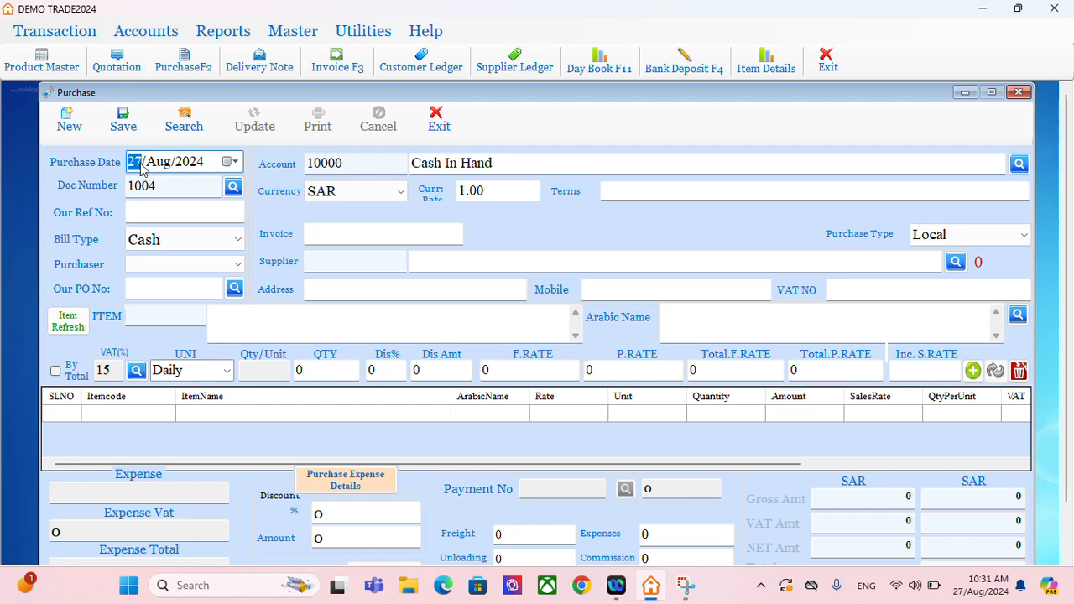
pyautogui.press('Right')
pyautogui.click(133, 166)
pyautogui.click(198, 166)
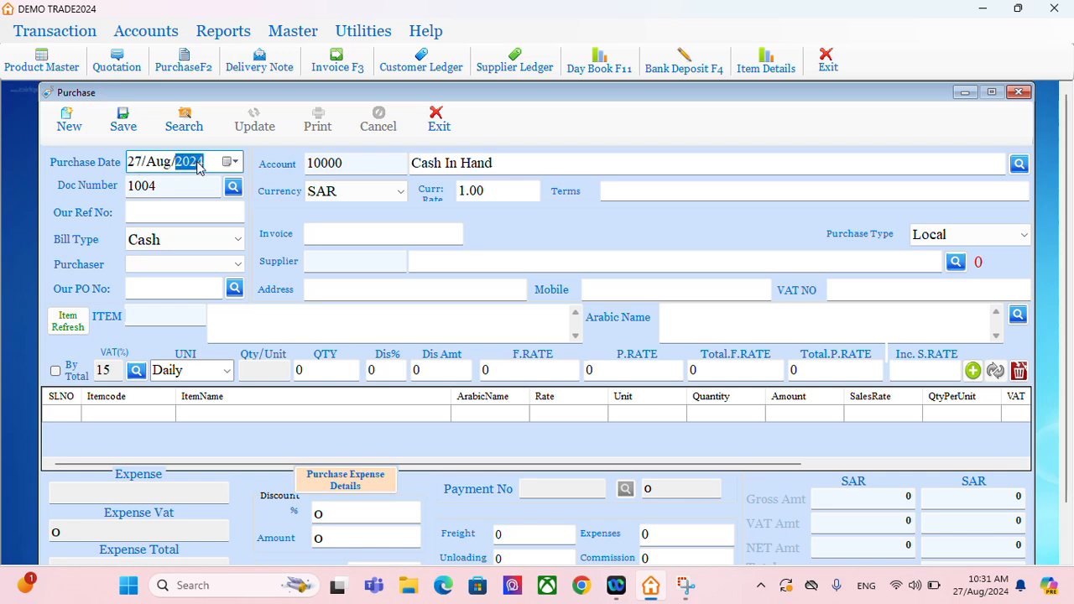
pyautogui.click(176, 240)
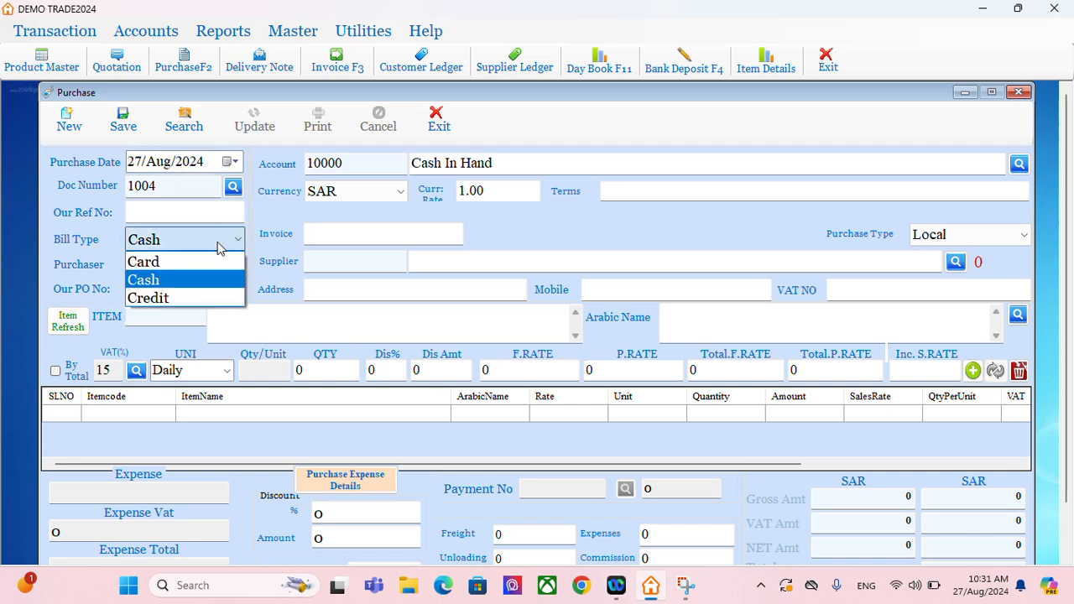
pyautogui.click(164, 300)
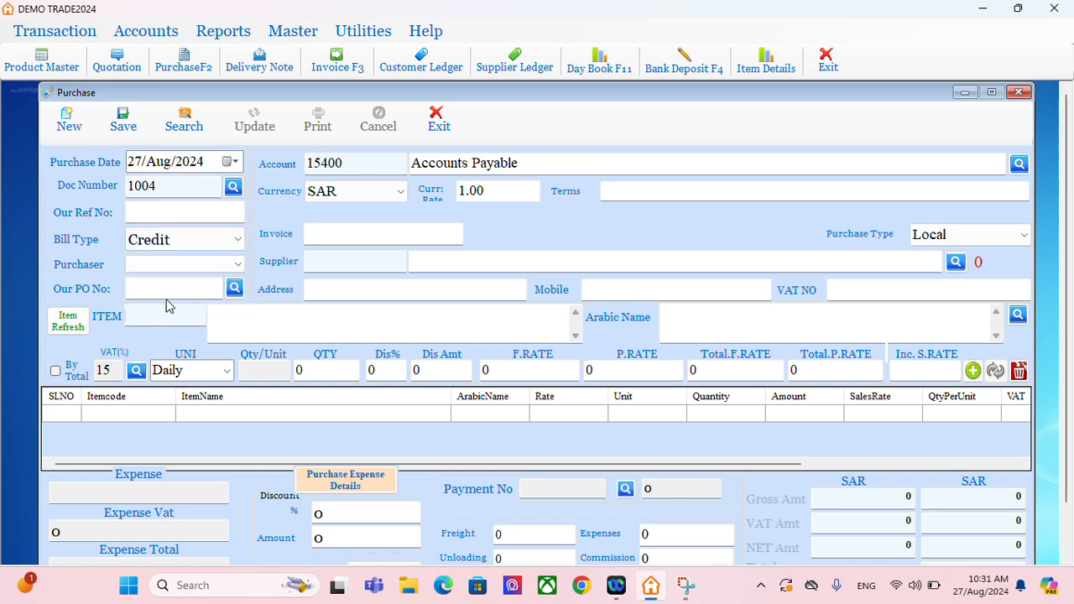
# Step: Enter invoice number 1234567 and choose CUMIN SUPPLIER as the supplier of the purchase
pyautogui.click(340, 233)
pyautogui.write('1234567')
pyautogui.click(956, 262)
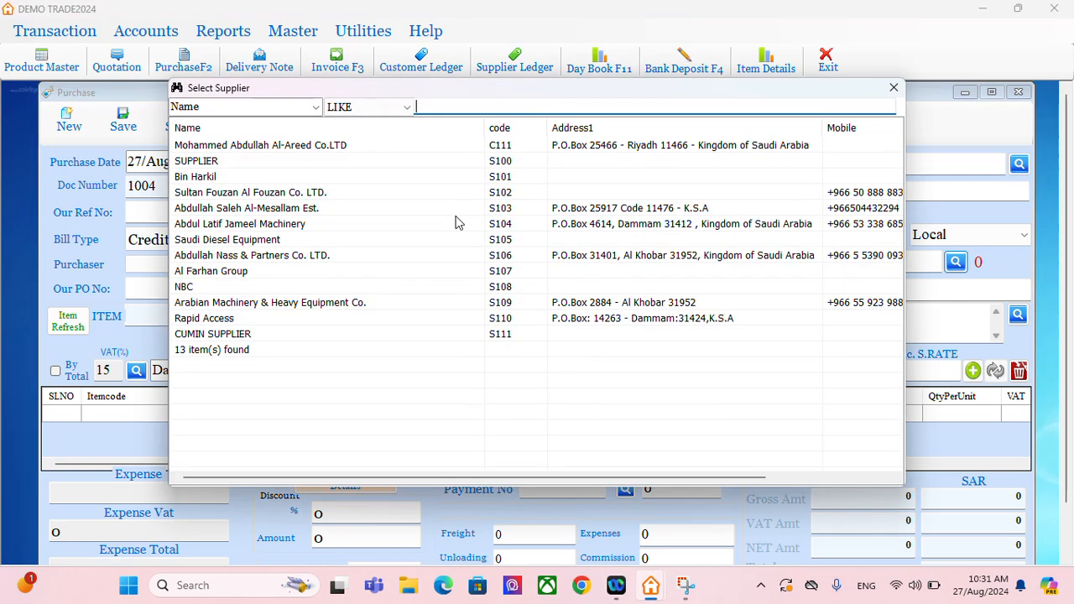
pyautogui.click(232, 335)
pyautogui.doubleClick(233, 335)
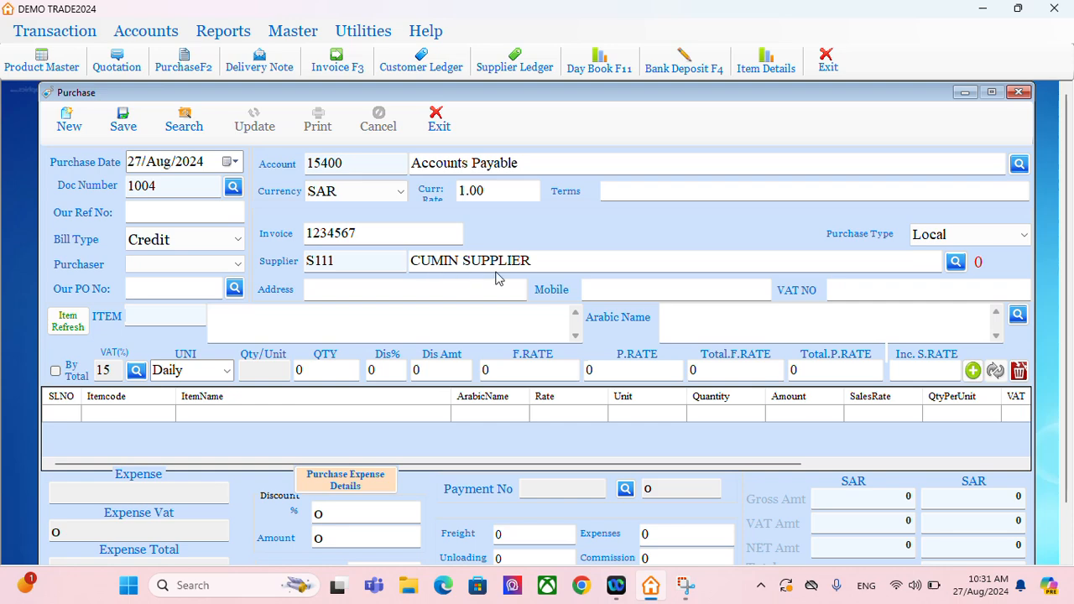
pyautogui.click(293, 31)
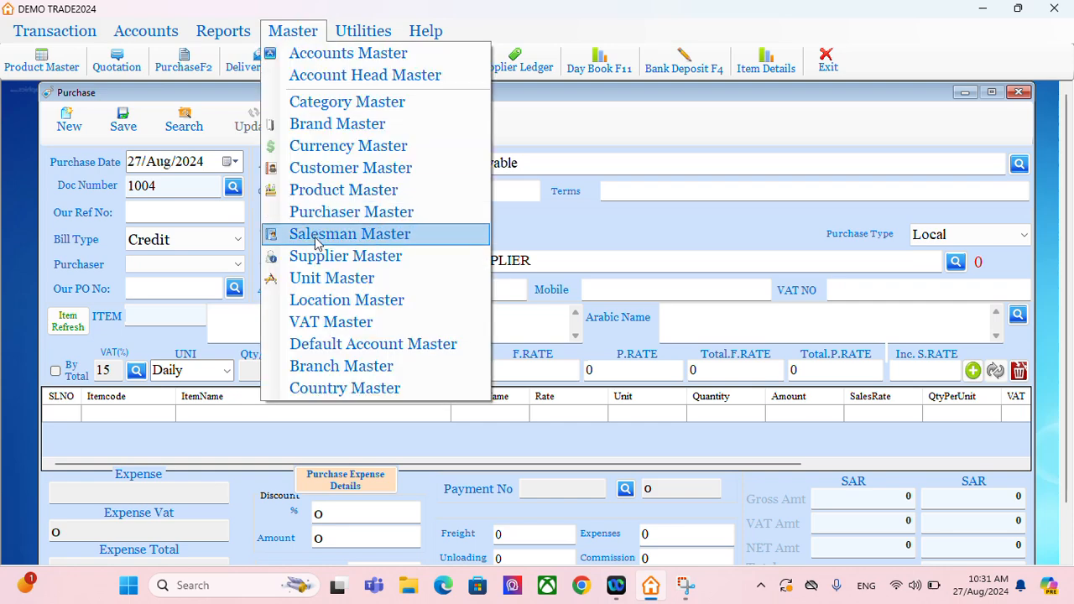
pyautogui.click(611, 105)
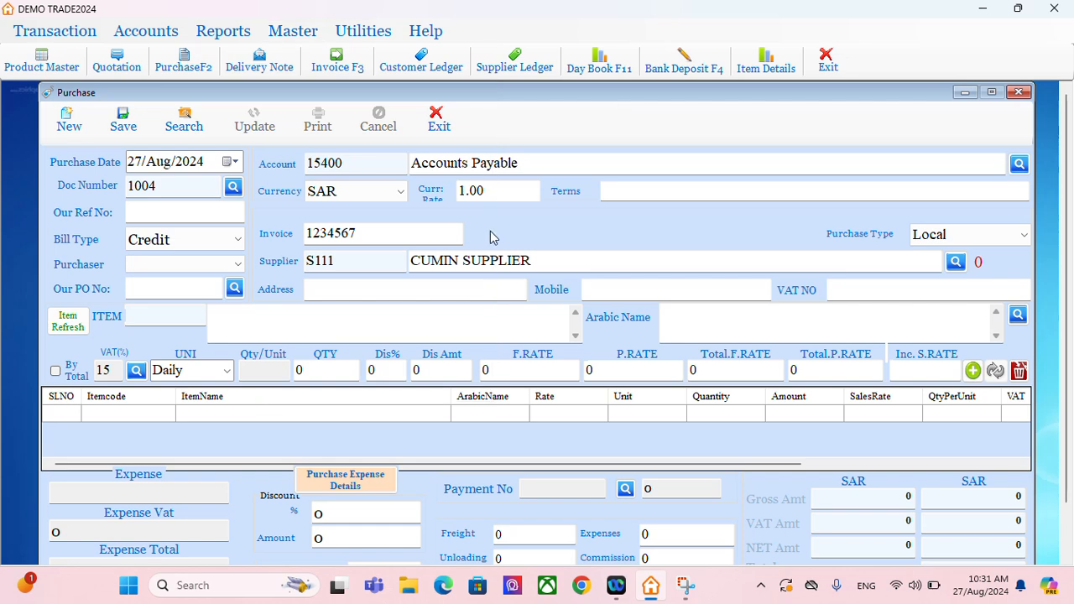
# Step: Add the item CUMIN to the purchase with a quantity of 100 and an F.RATE of 30
pyautogui.click(225, 315)
pyautogui.click(902, 326)
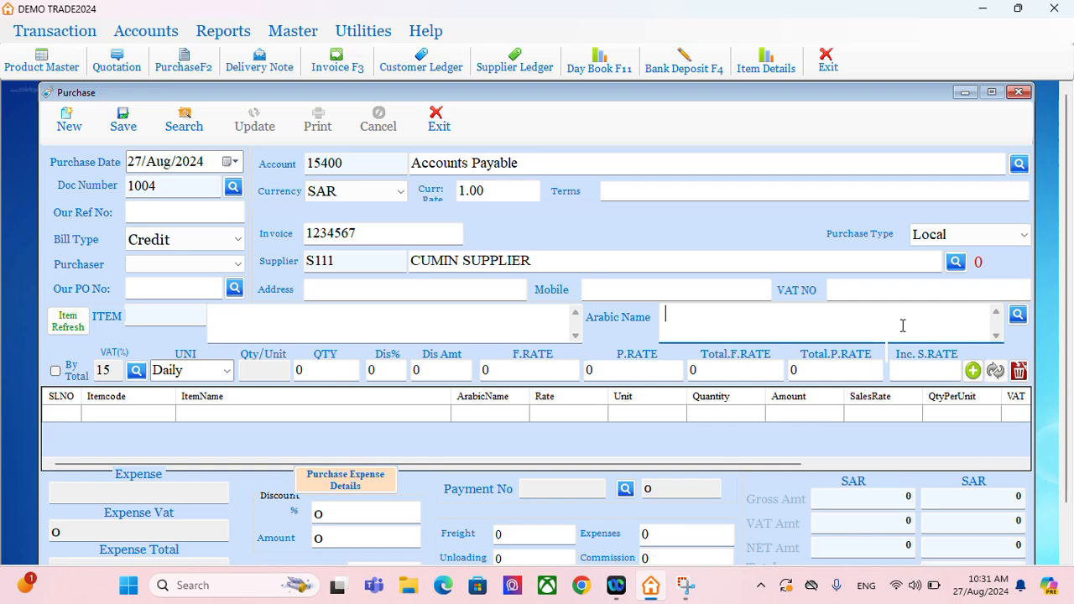
pyautogui.click(1018, 315)
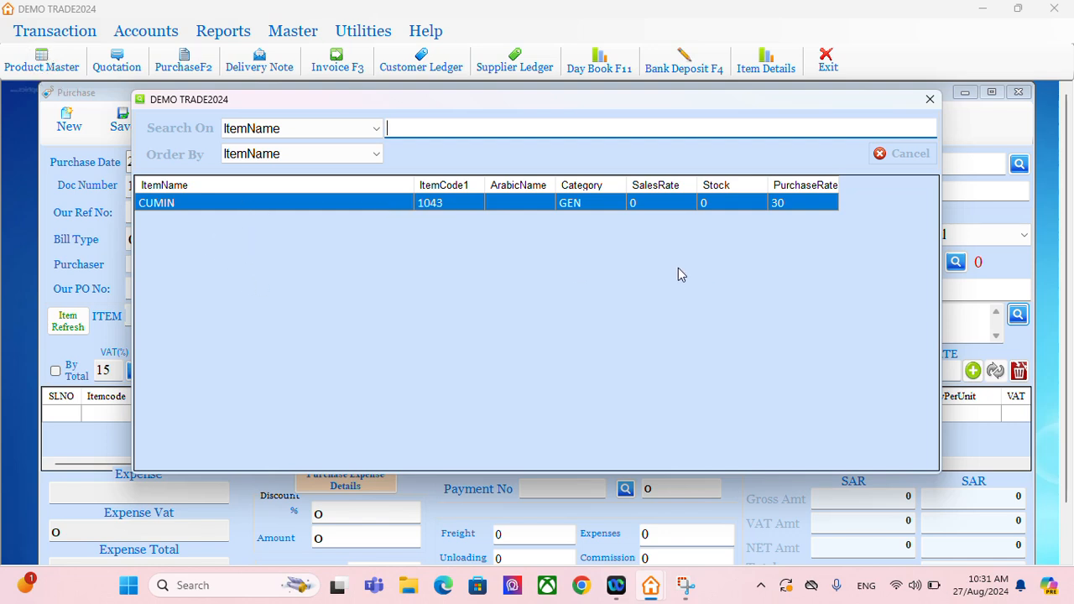
pyautogui.doubleClick(323, 203)
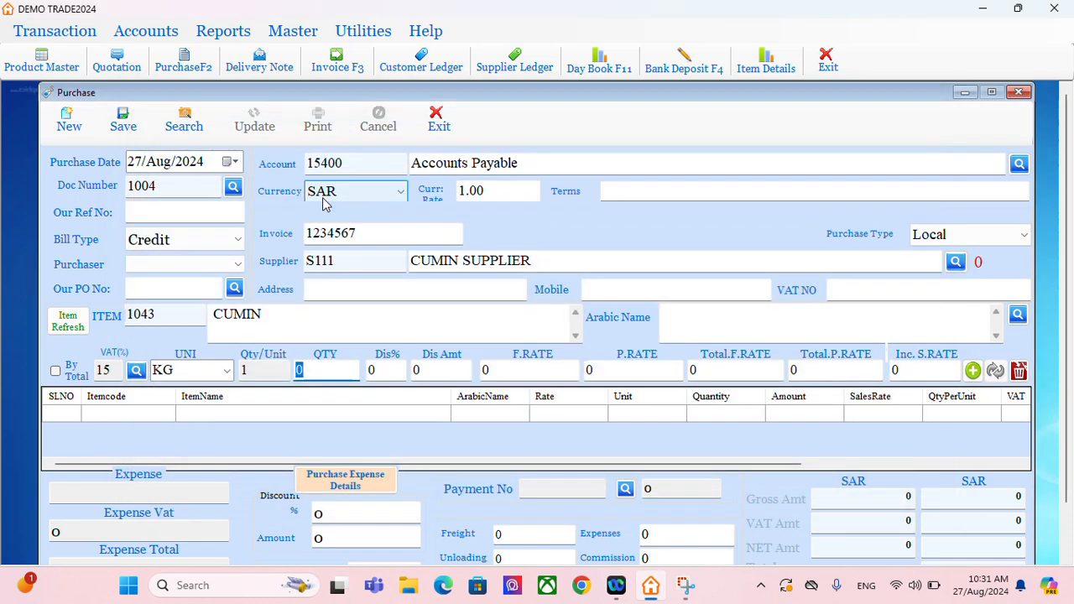
pyautogui.write('100')
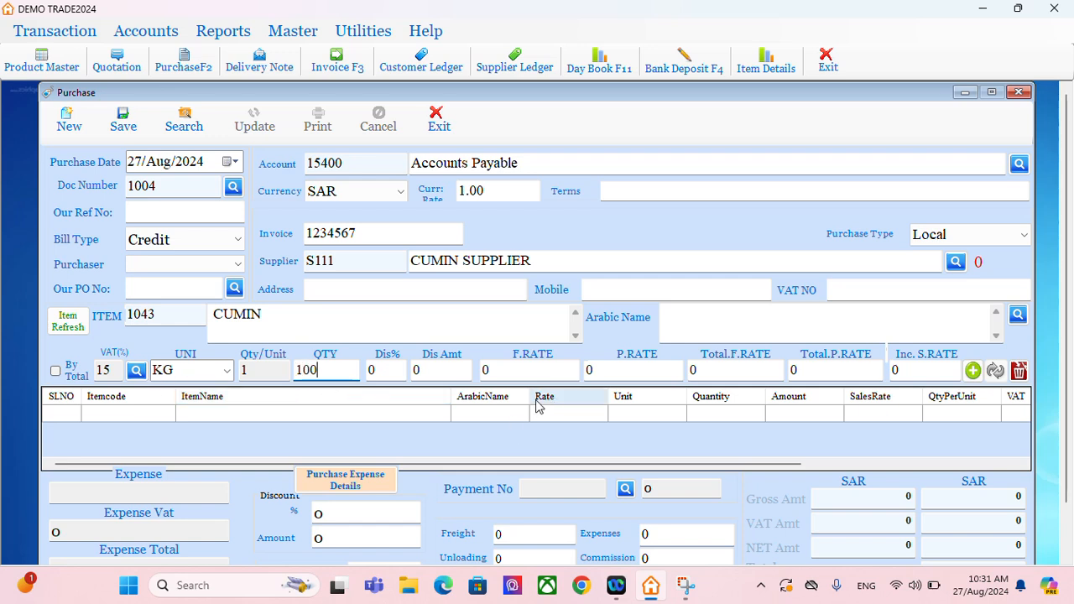
pyautogui.click(522, 372)
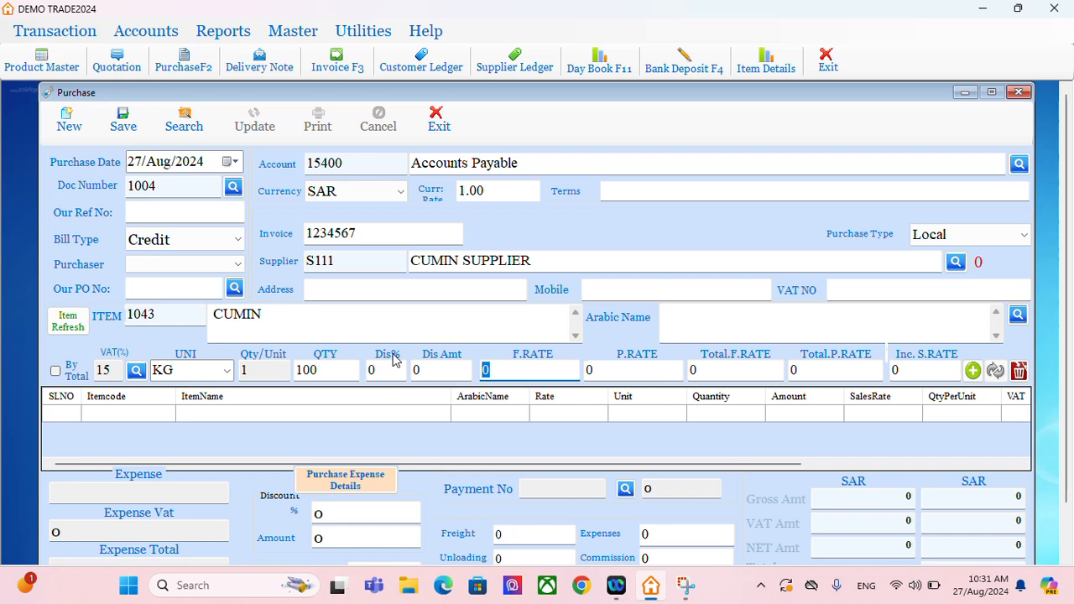
pyautogui.write('30')
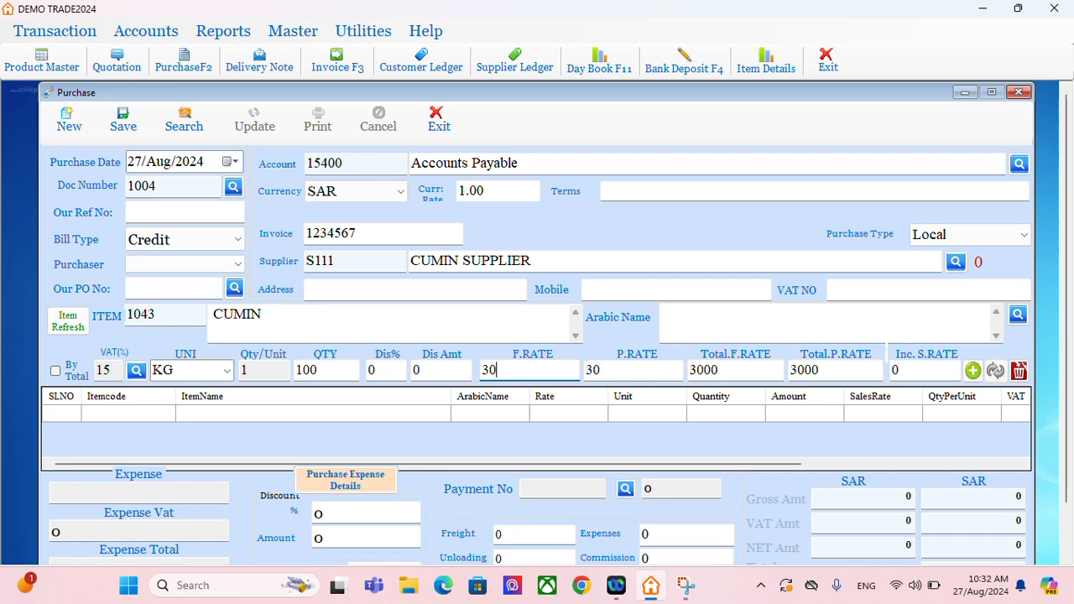
pyautogui.click(972, 371)
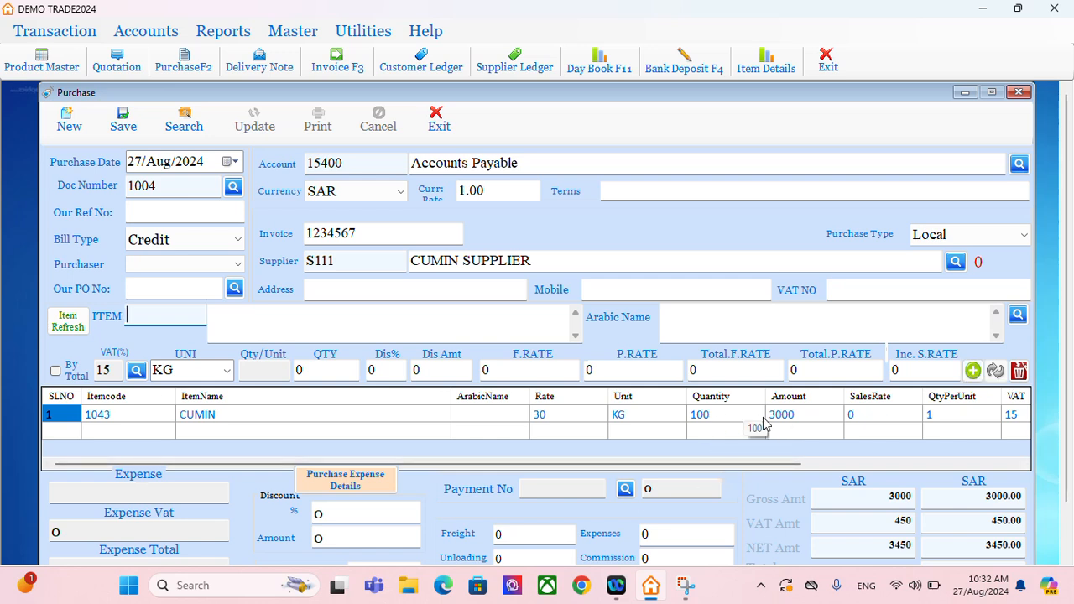
pyautogui.click(980, 497)
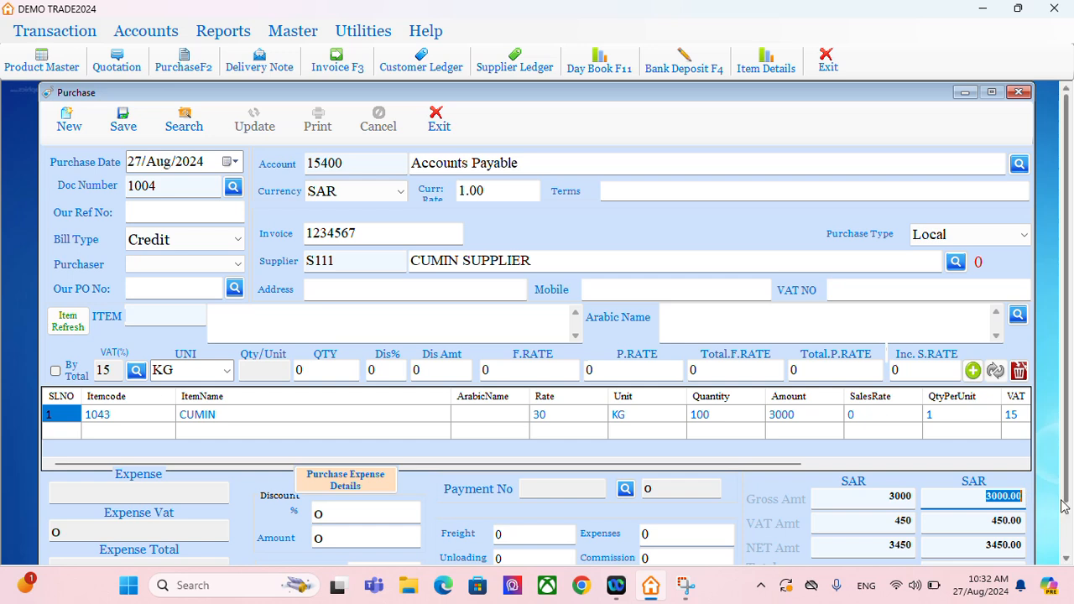
pyautogui.click(1022, 520)
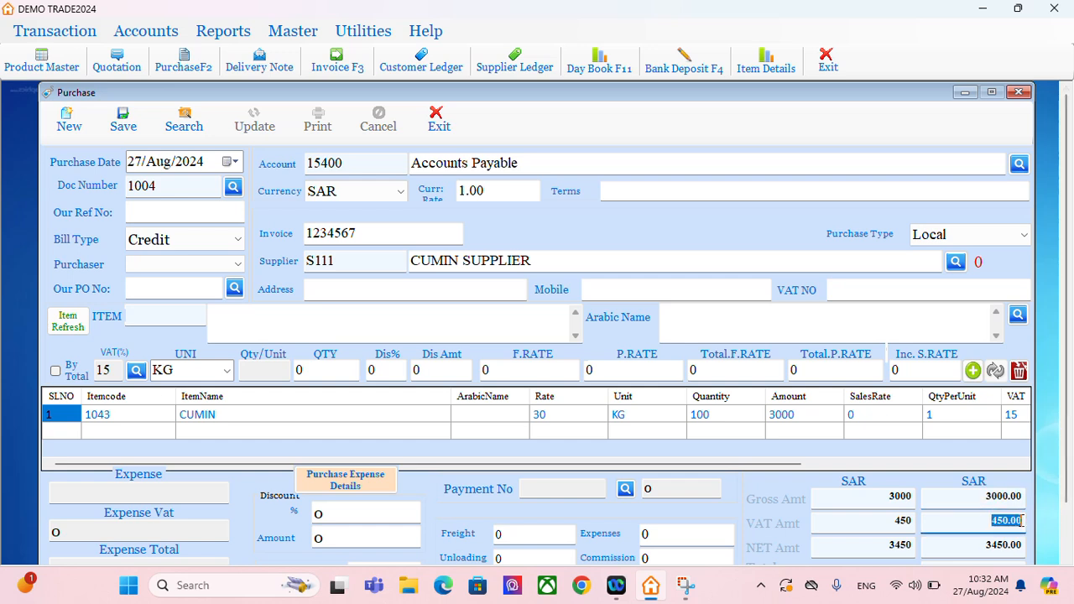
pyautogui.click(981, 547)
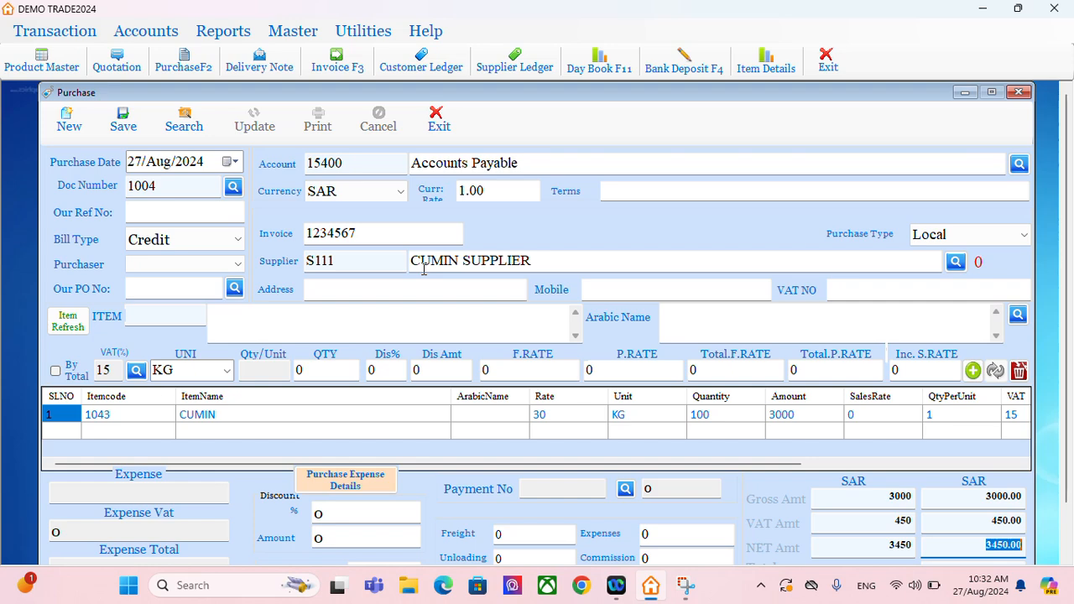
# Step: Open the accounts master and enter a new account with code 956002 and name TRANSPORTATION CHARGES
pyautogui.click(286, 32)
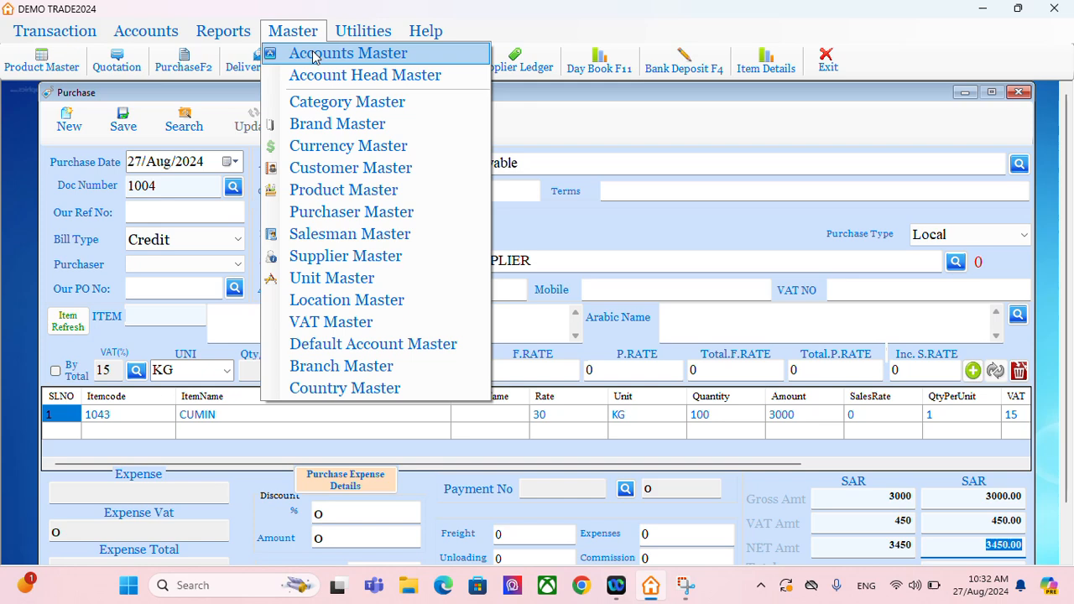
pyautogui.click(314, 55)
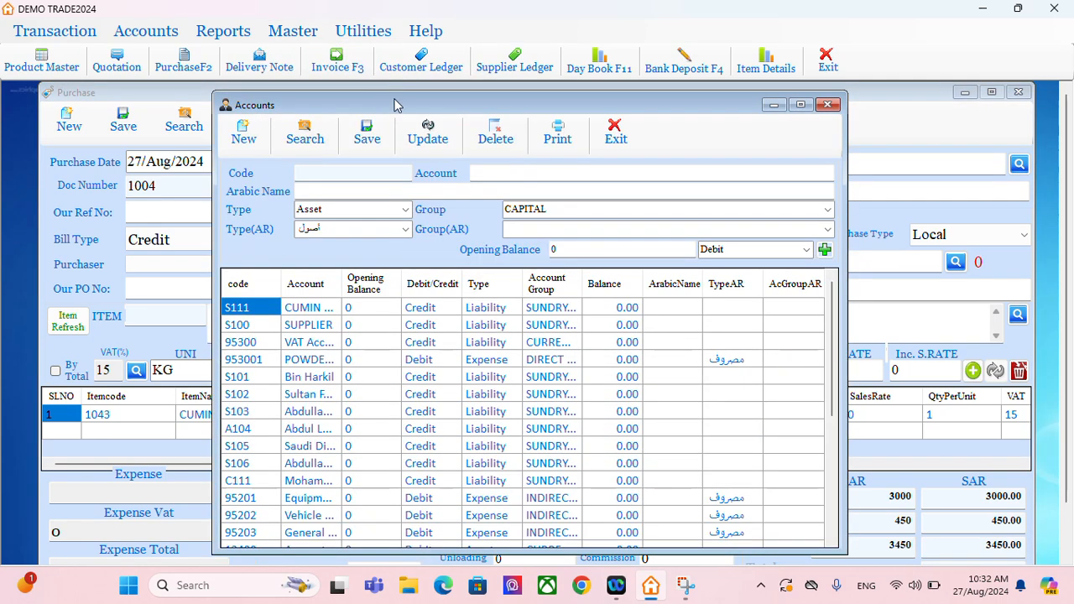
pyautogui.click(325, 170)
pyautogui.write('956002')
pyautogui.click(528, 176)
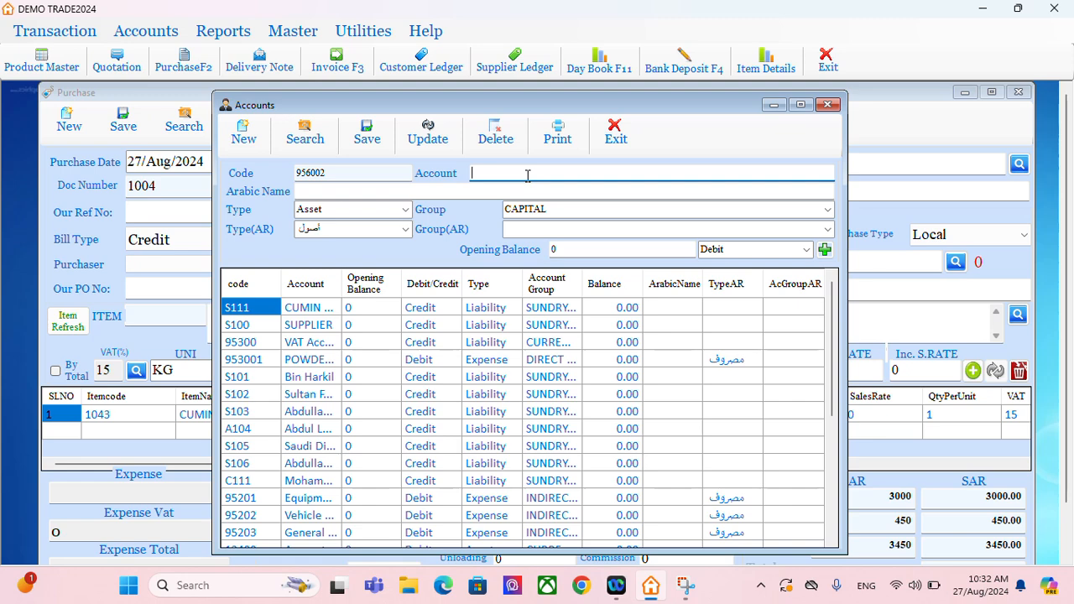
pyautogui.write('TRANSPORTATION')
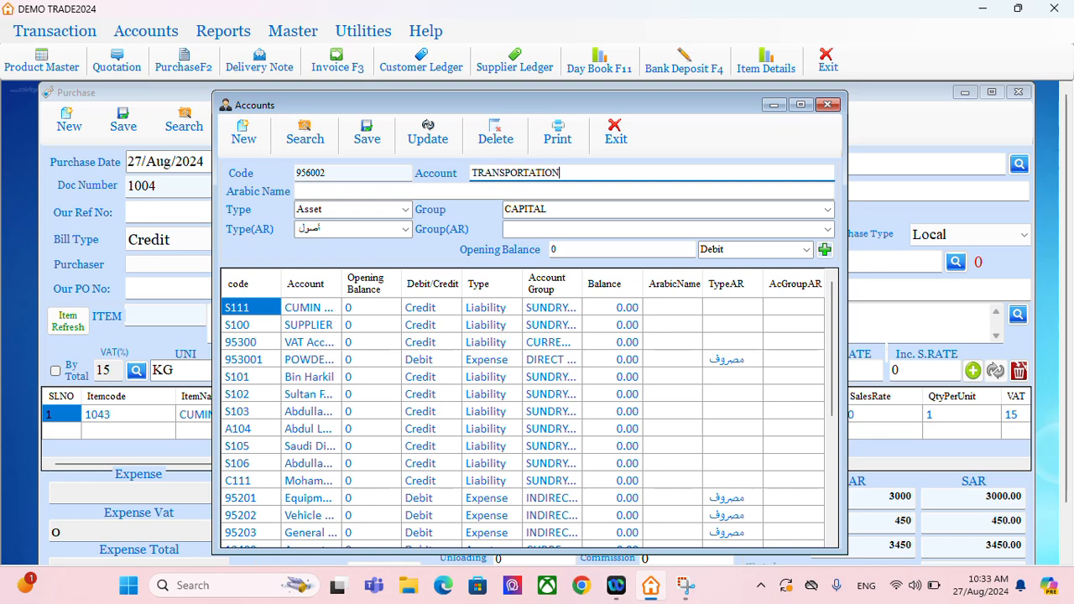
pyautogui.write(' CHARGES')
# Step: Set the transportation account's type to Expense and its group to DIRECT EXPENSE, and save the account
pyautogui.click(405, 211)
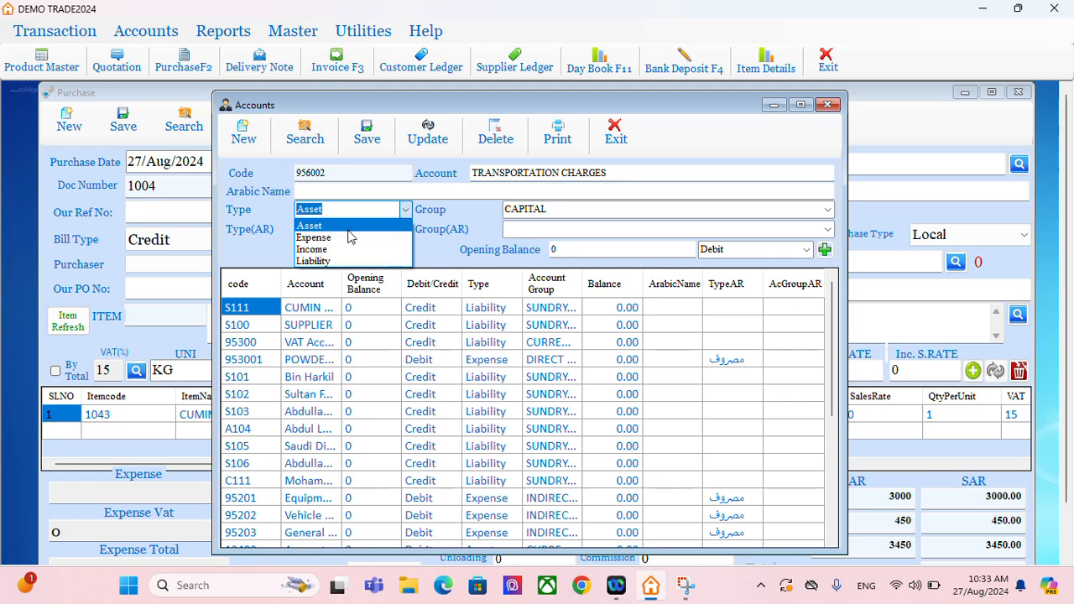
pyautogui.click(346, 239)
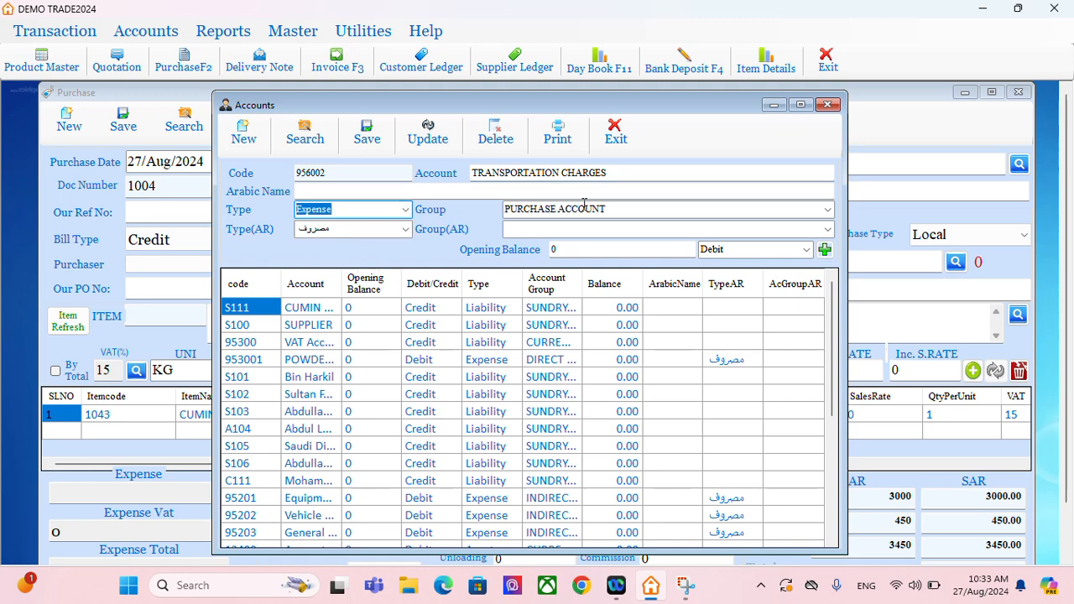
pyautogui.click(828, 209)
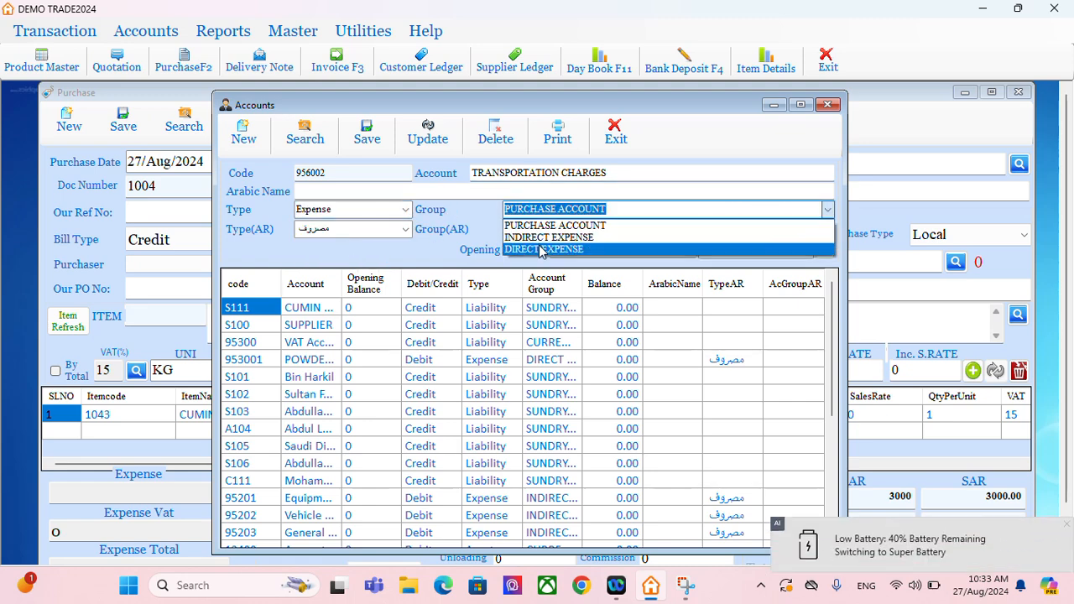
pyautogui.click(542, 249)
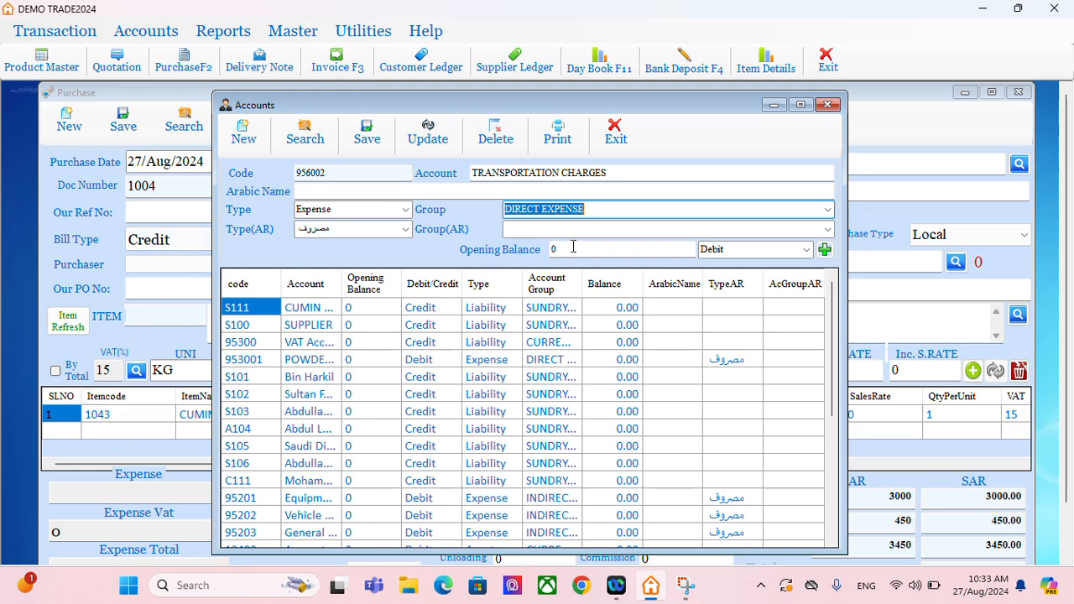
pyautogui.click(367, 135)
pyautogui.click(571, 343)
# Step: Create and save the account UNLOADING CHARGES with code 956003, type Expense and group DIRECT EXPENSE
pyautogui.write('956000')
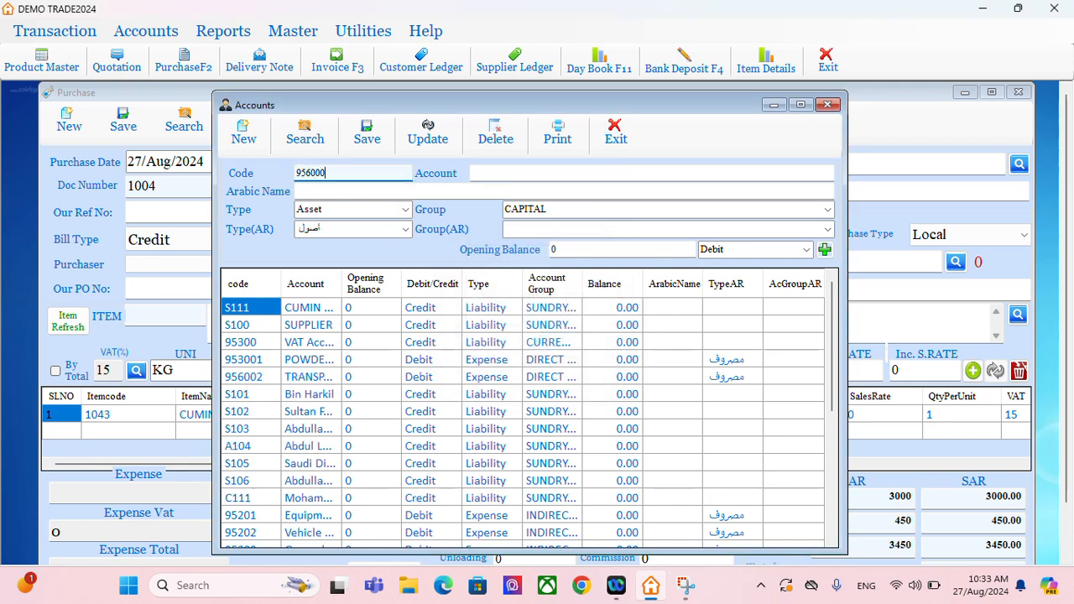
pyautogui.click(521, 172)
pyautogui.write('UNLOADING CHARGES')
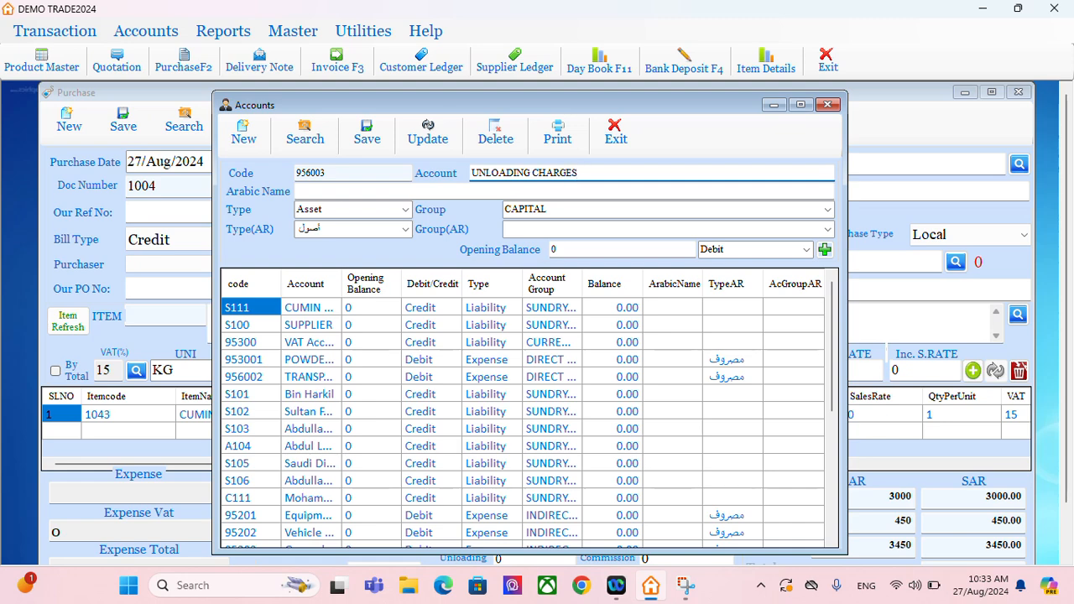
pyautogui.click(406, 210)
pyautogui.click(326, 238)
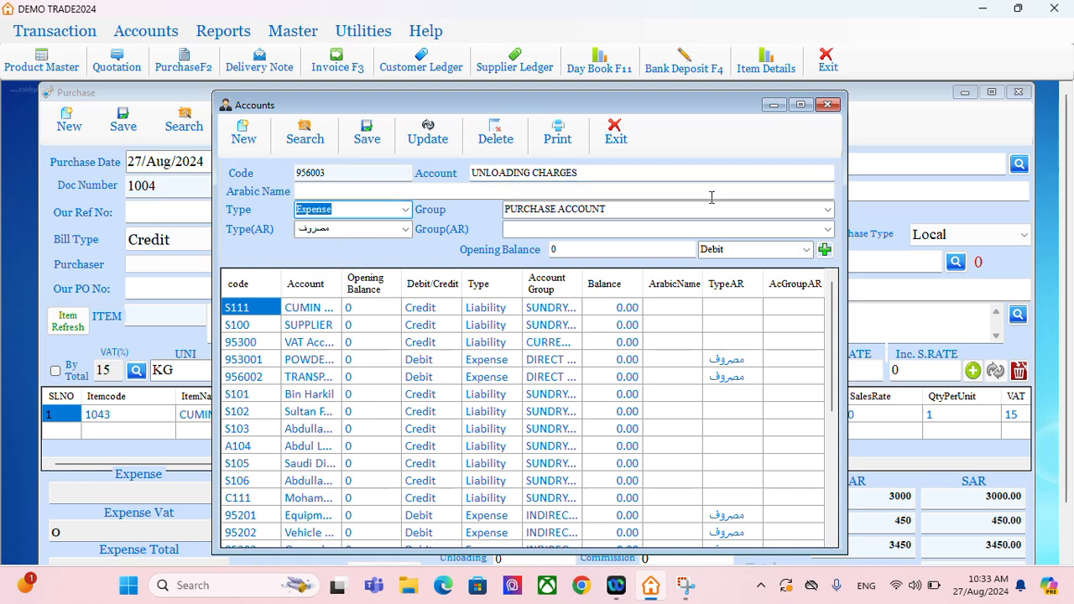
pyautogui.click(828, 210)
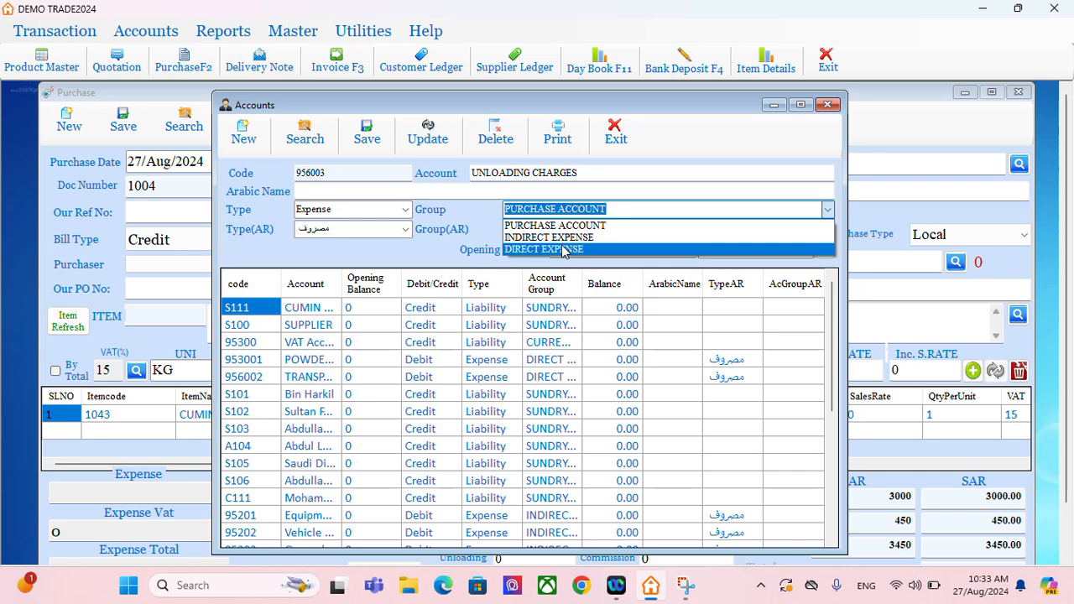
pyautogui.click(563, 249)
pyautogui.click(366, 135)
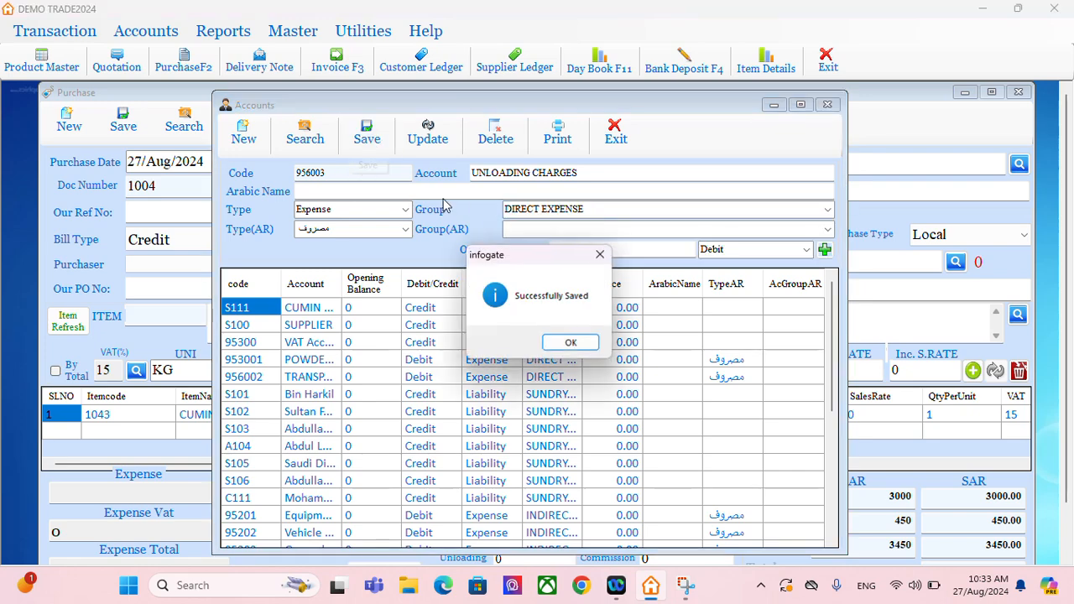
pyautogui.click(571, 342)
# Step: Look up the POWDERING CHARGES account by account name in the accounts master, and close the accounts window
pyautogui.click(305, 132)
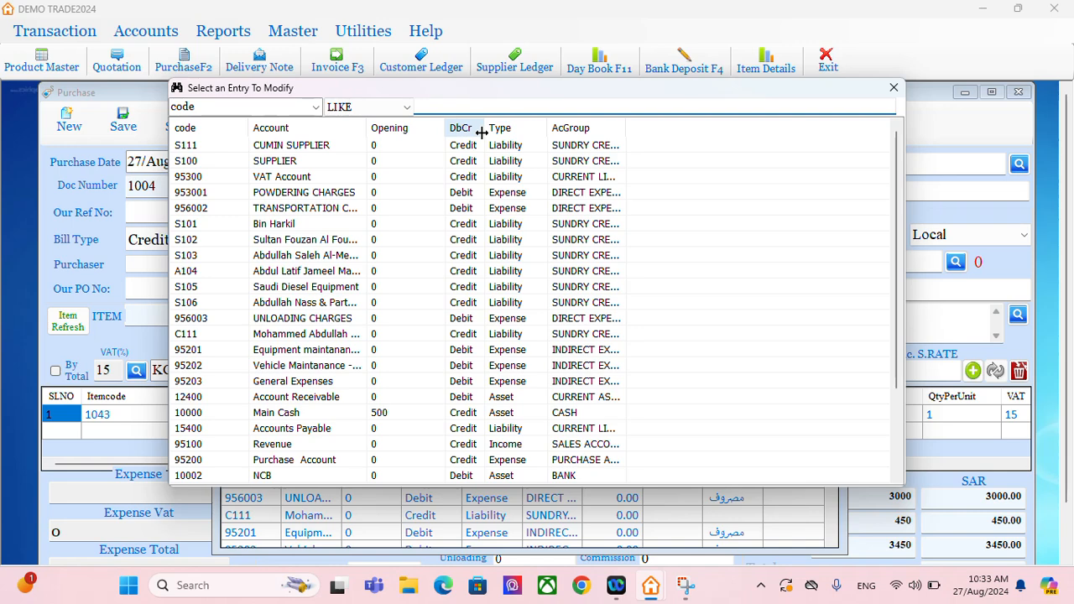
pyautogui.write('POW')
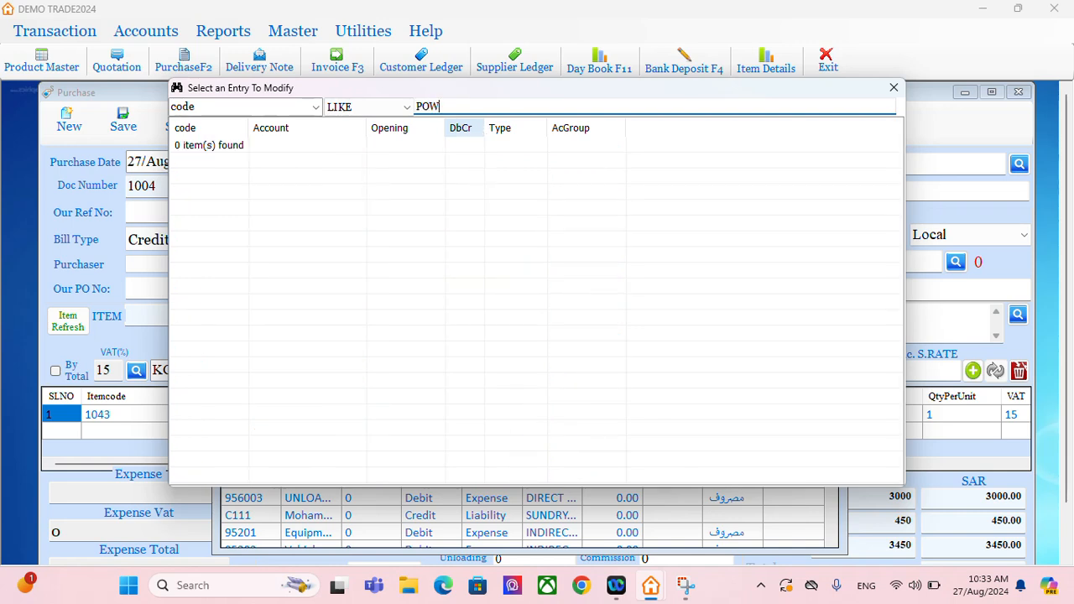
pyautogui.click(317, 107)
pyautogui.click(214, 136)
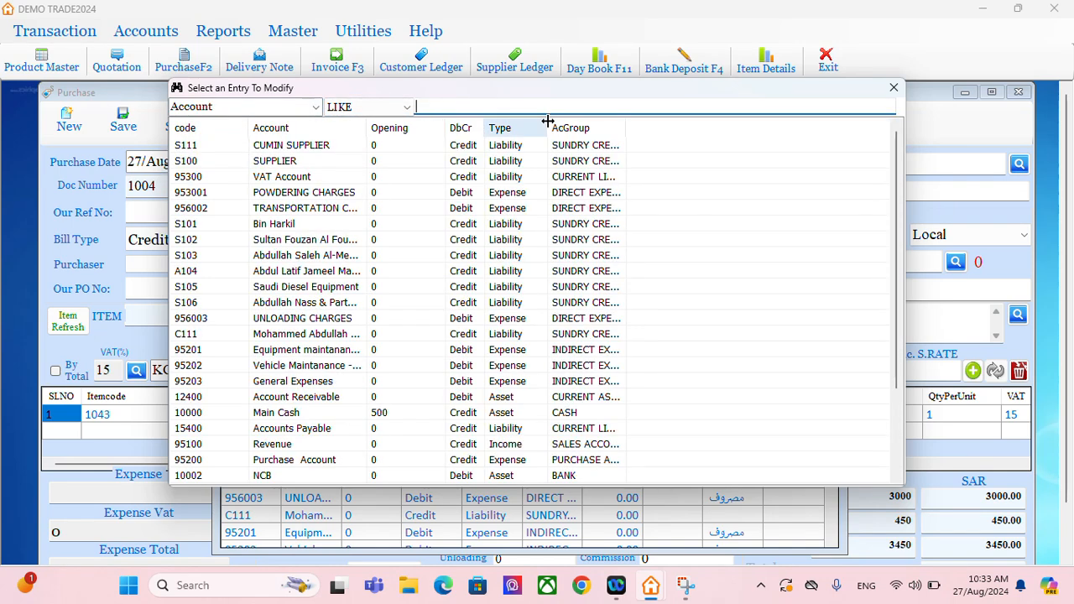
pyautogui.doubleClick(460, 146)
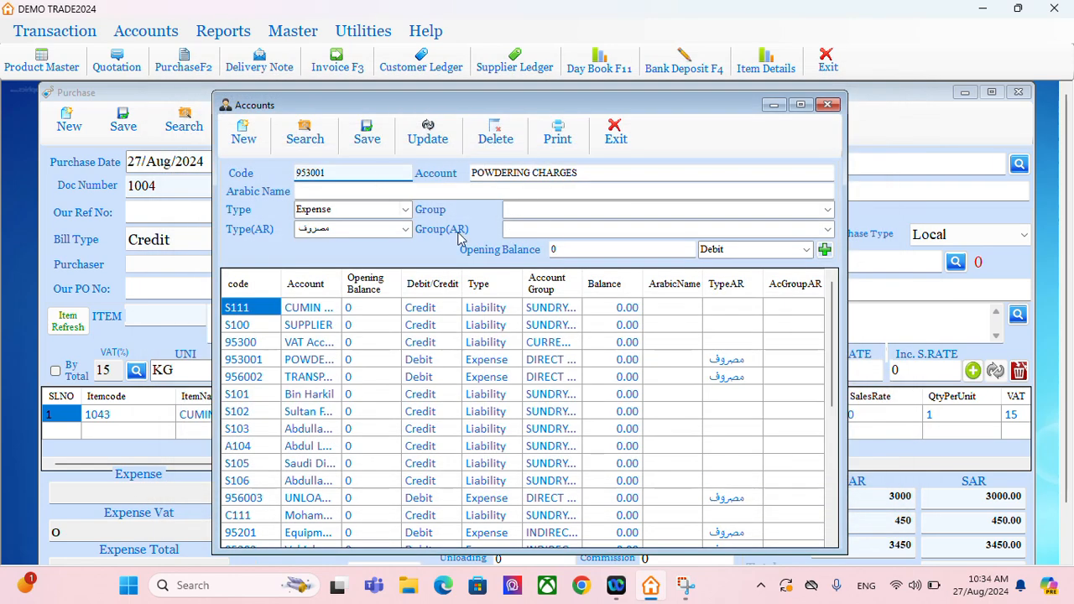
pyautogui.click(827, 106)
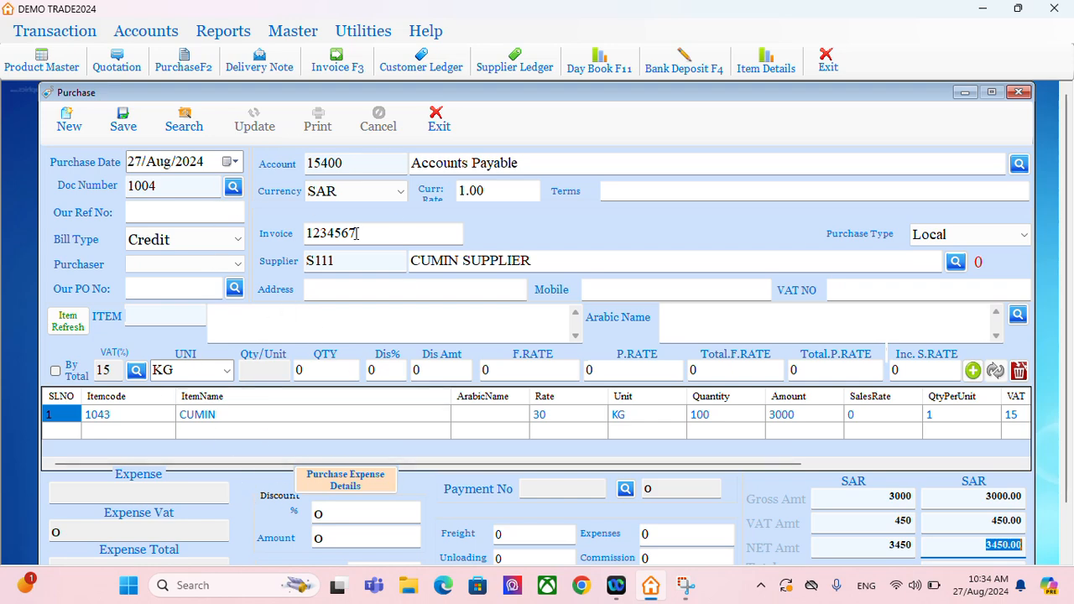
# Step: Open the purchase expense details and enter POWDERING CHARGES with an amount of 200 and 15% VAT
pyautogui.click(347, 486)
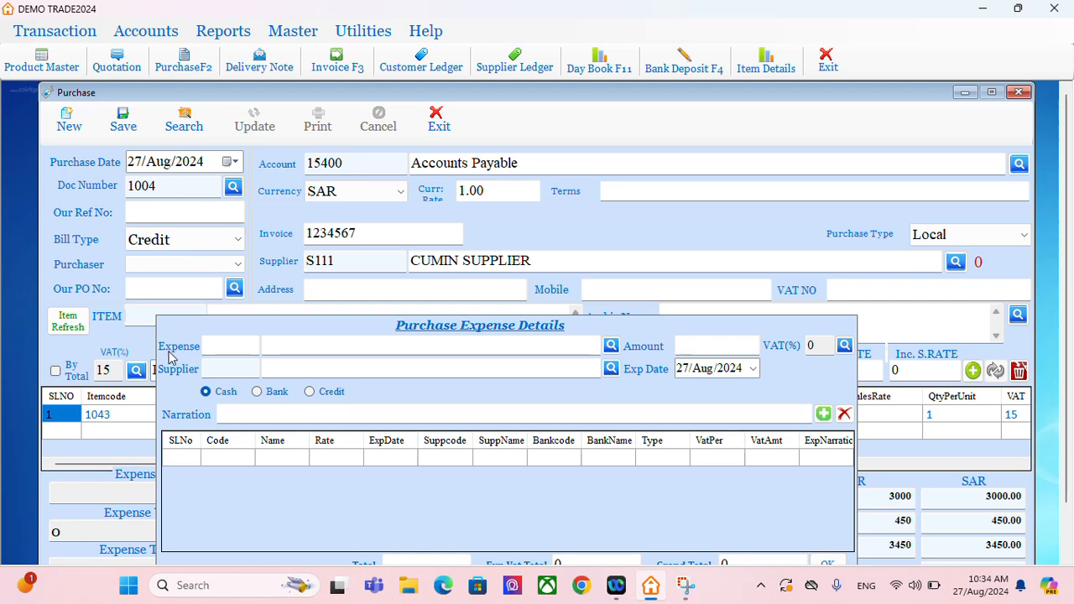
pyautogui.click(611, 346)
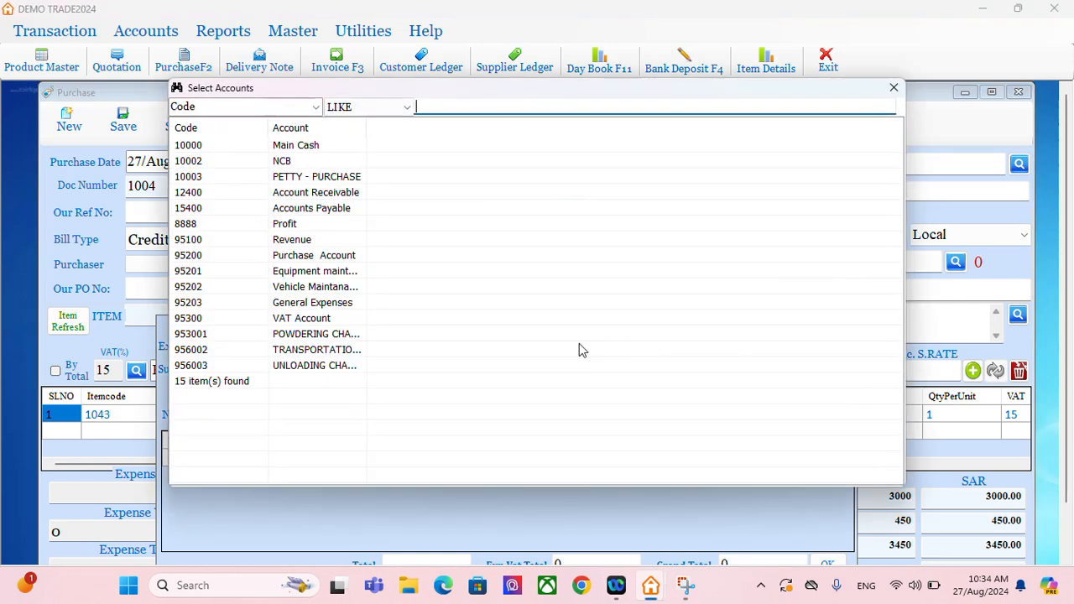
pyautogui.doubleClick(307, 335)
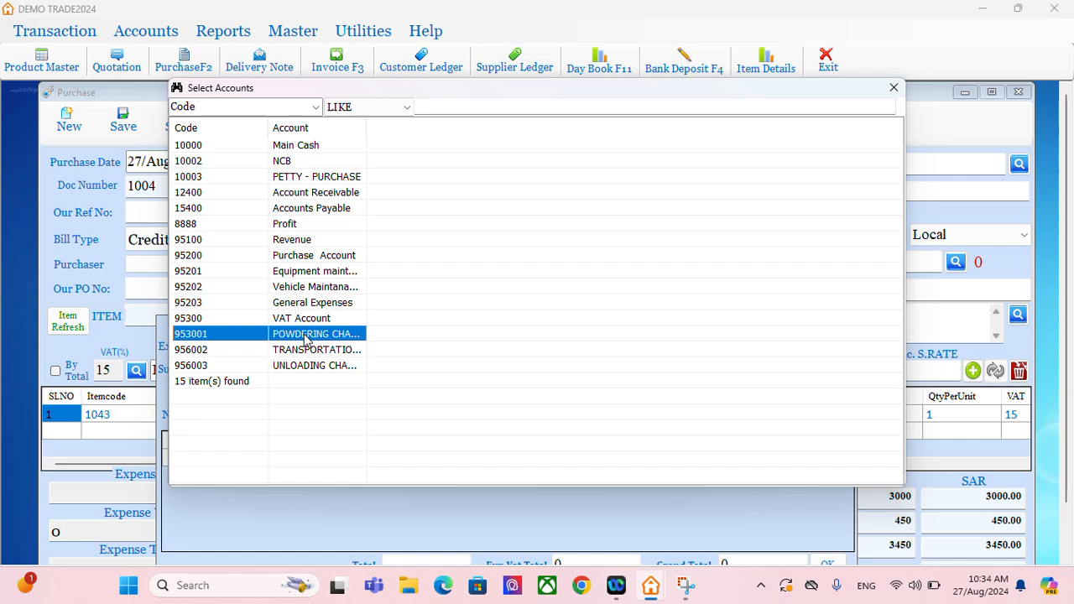
pyautogui.write('200')
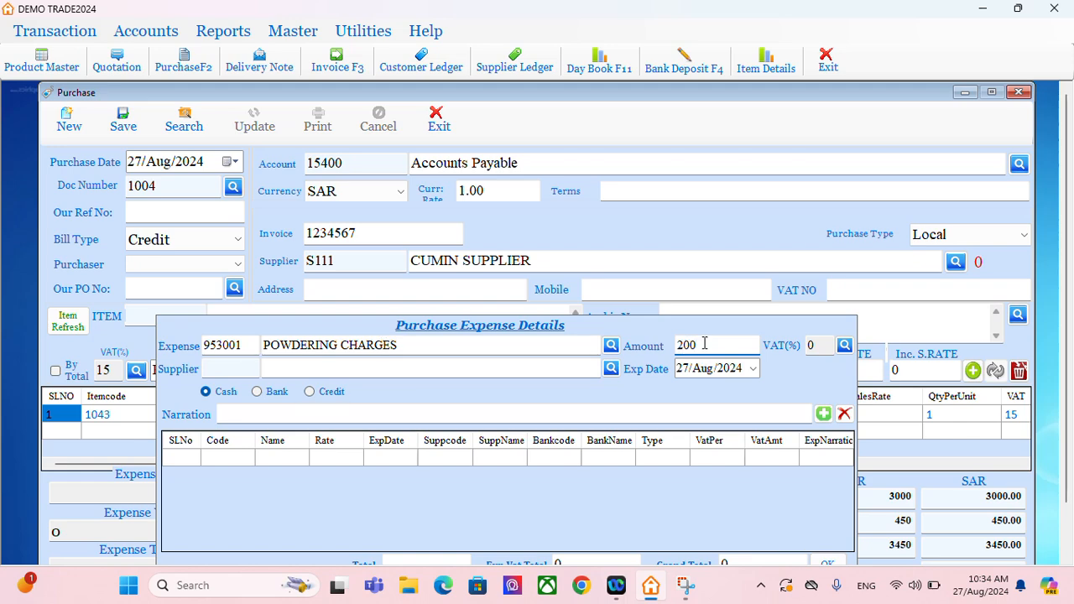
pyautogui.click(844, 346)
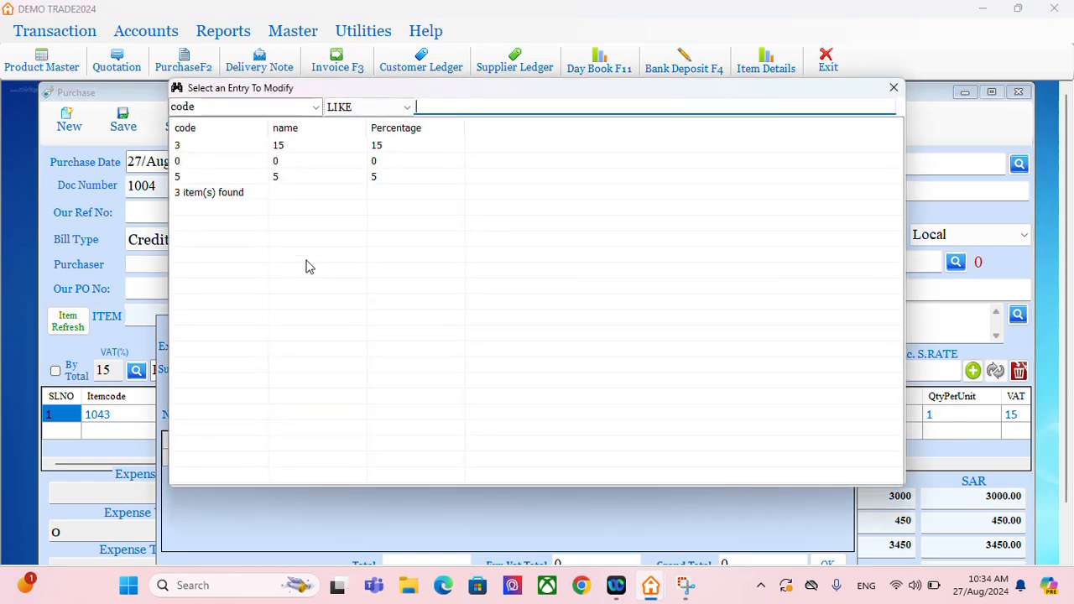
pyautogui.click(276, 148)
pyautogui.doubleClick(277, 148)
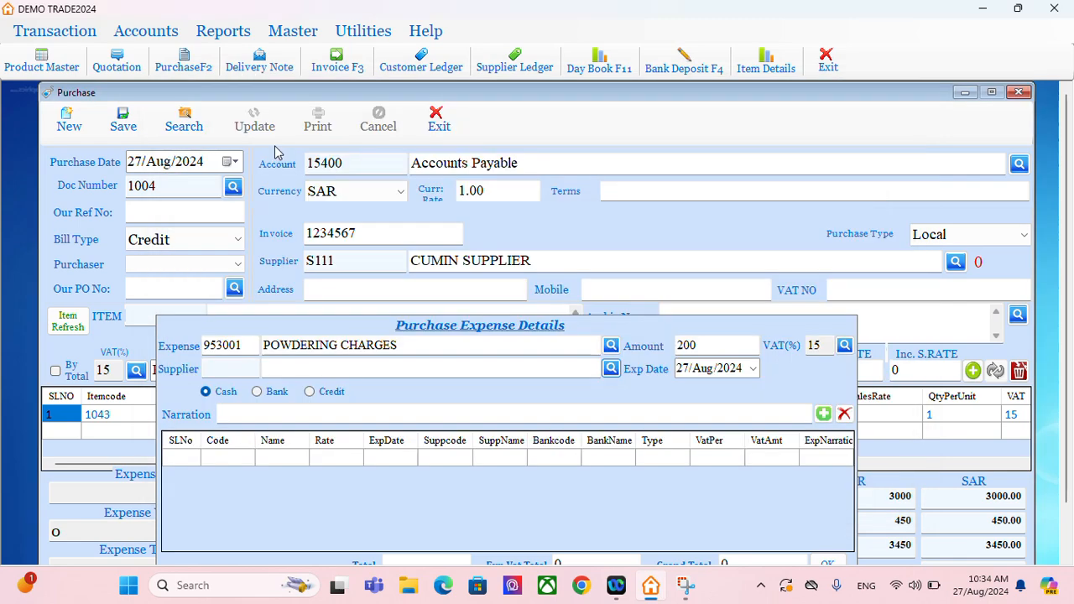
# Step: Select supplier S100 for the powdering expense, change its name to XYZ Co, and set the expense date to 28/Aug/2024
pyautogui.click(611, 370)
pyautogui.click(219, 165)
pyautogui.doubleClick(219, 164)
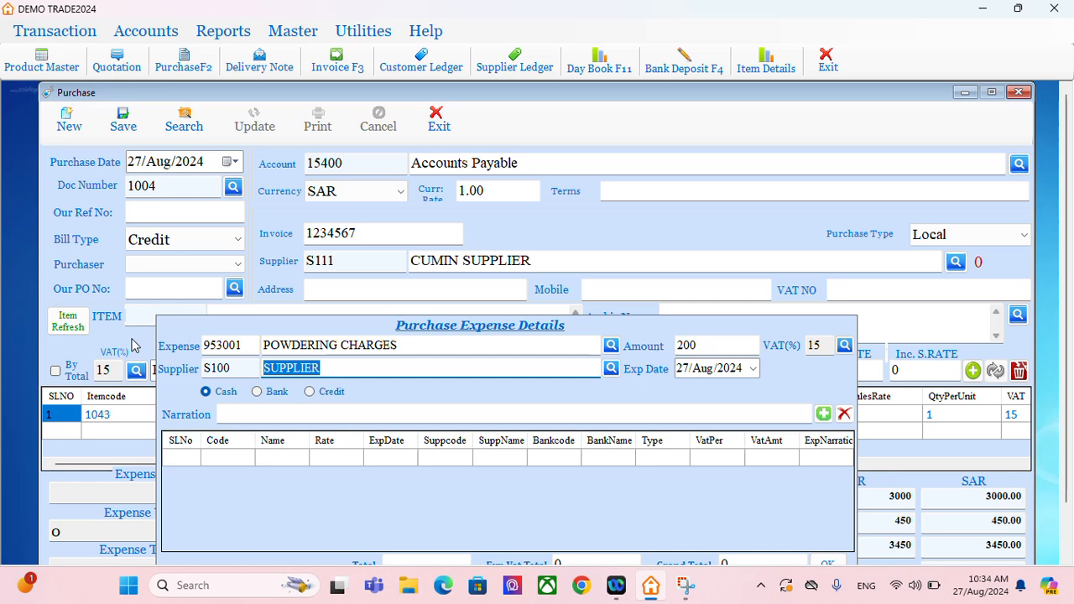
pyautogui.write('XYZ')
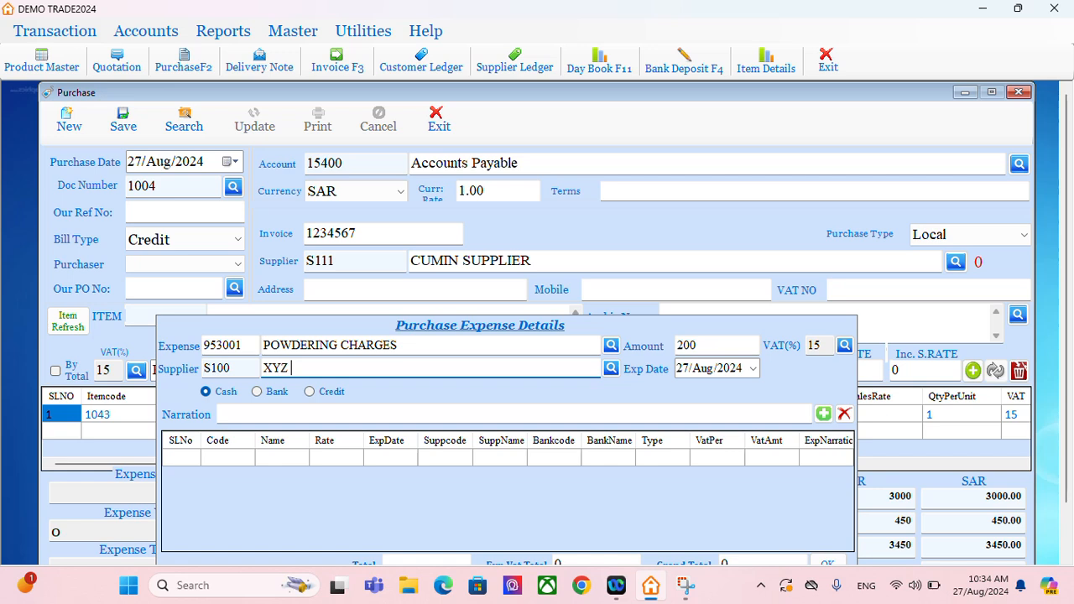
pyautogui.write(' Co')
pyautogui.click(683, 369)
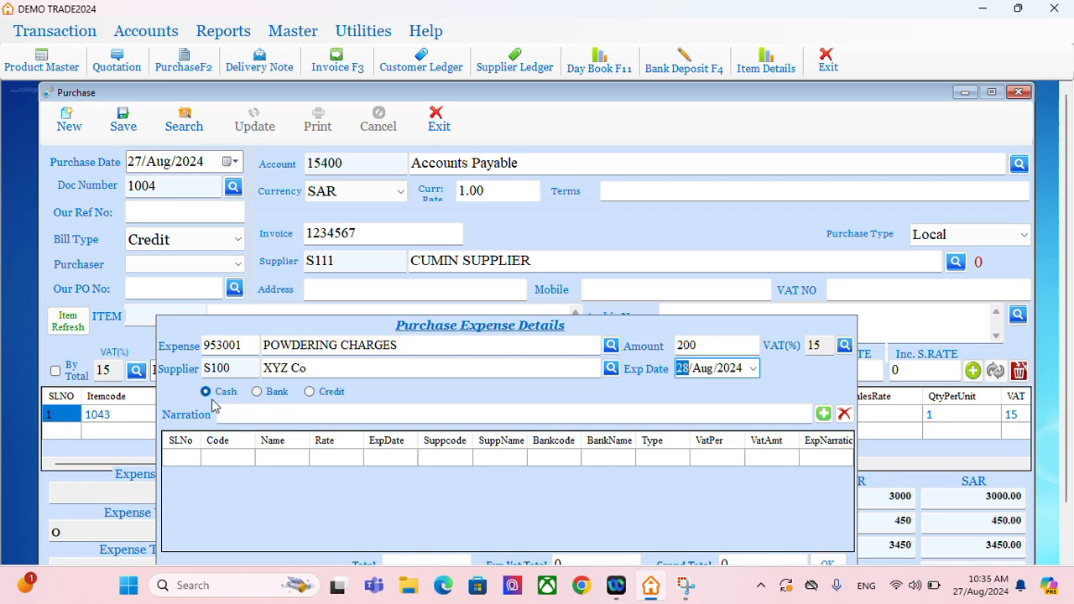
# Step: Set the payment type of the powdering expense to Credit
pyautogui.click(258, 394)
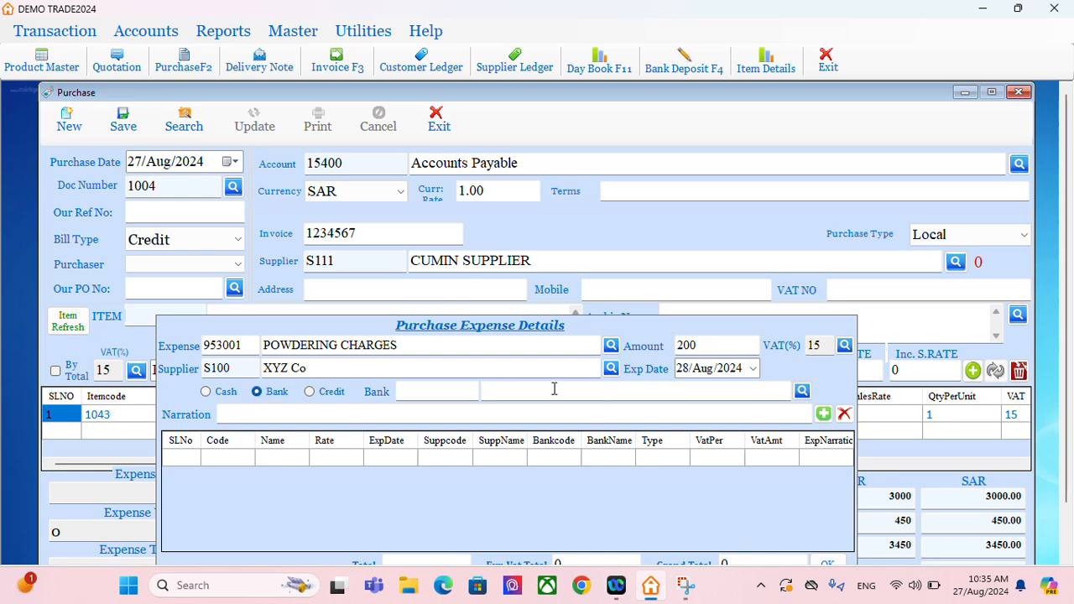
pyautogui.click(312, 398)
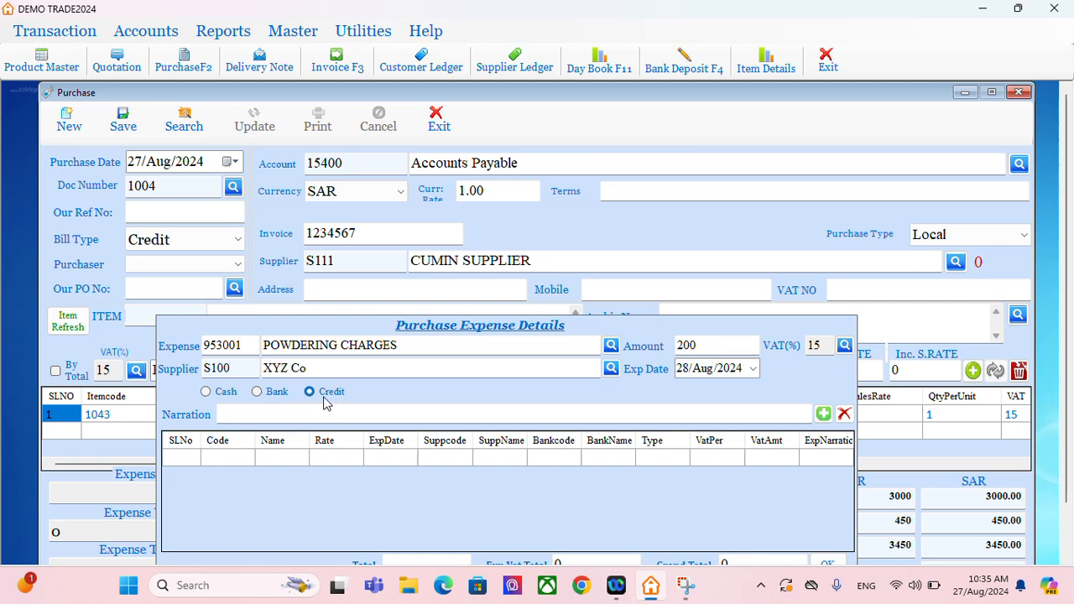
pyautogui.click(156, 36)
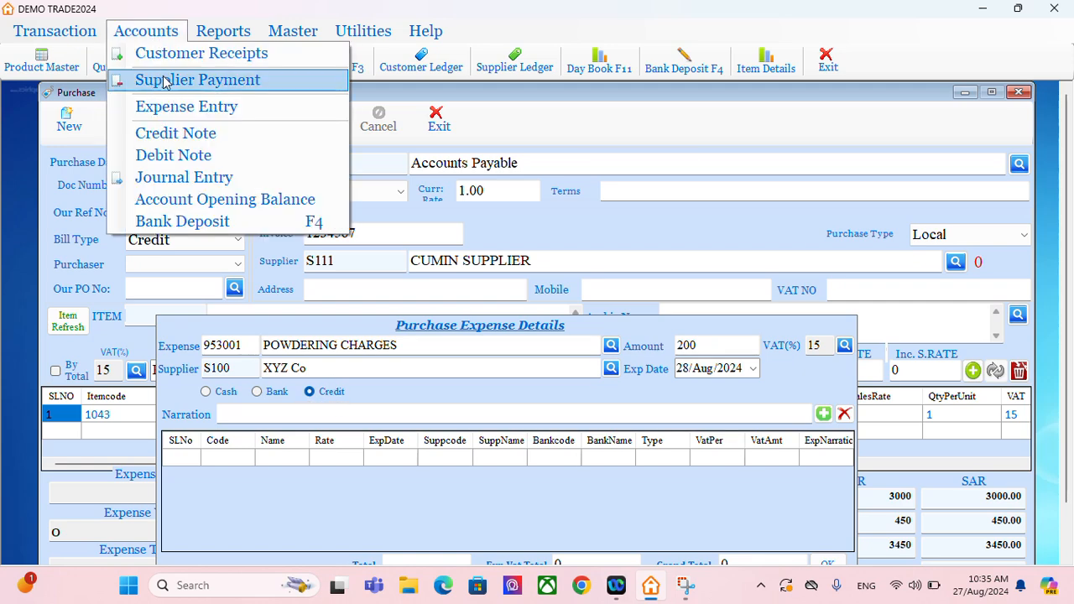
pyautogui.click(568, 128)
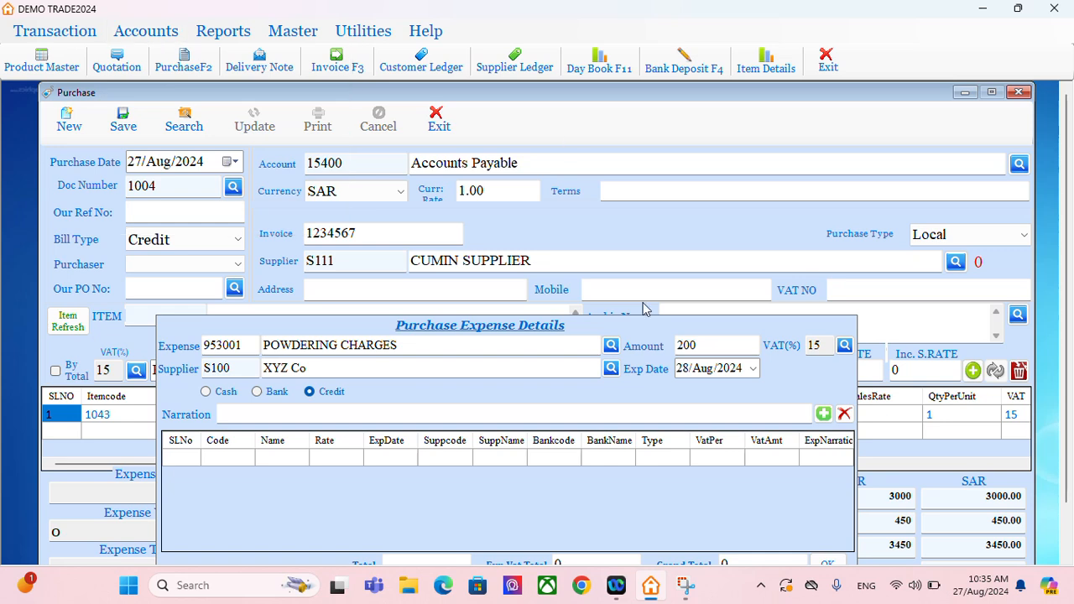
# Step: Enter the narration FOR THE POWDERING OF CUMIN 100KG and add the powdering expense to the list
pyautogui.click(308, 412)
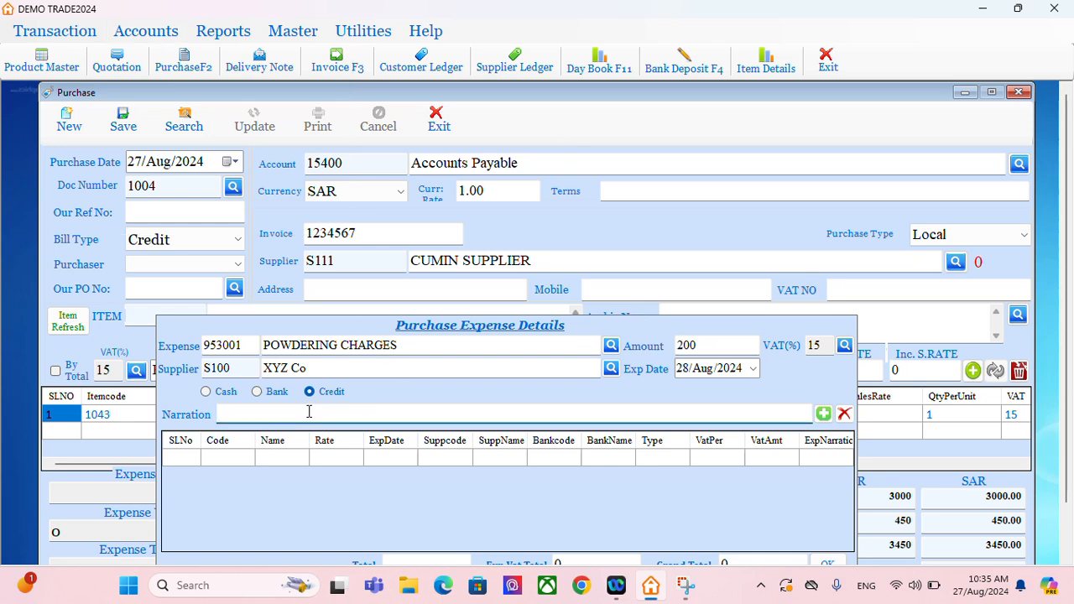
pyautogui.write('FOR THE POWDERING OF CUM')
pyautogui.write('ING')
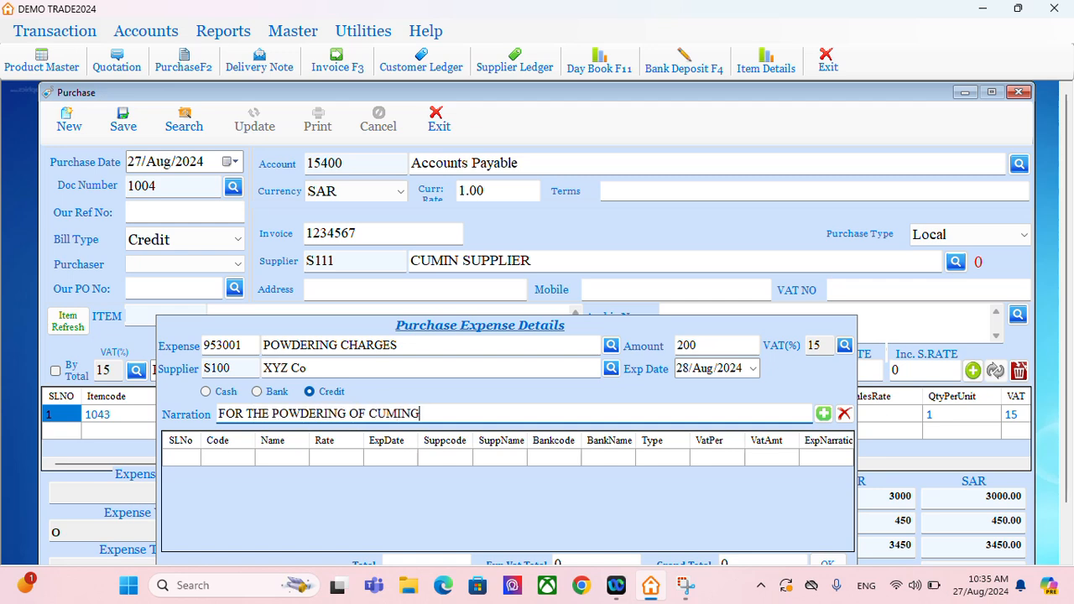
pyautogui.press('BackSpace')
pyautogui.write('100KG')
pyautogui.click(824, 413)
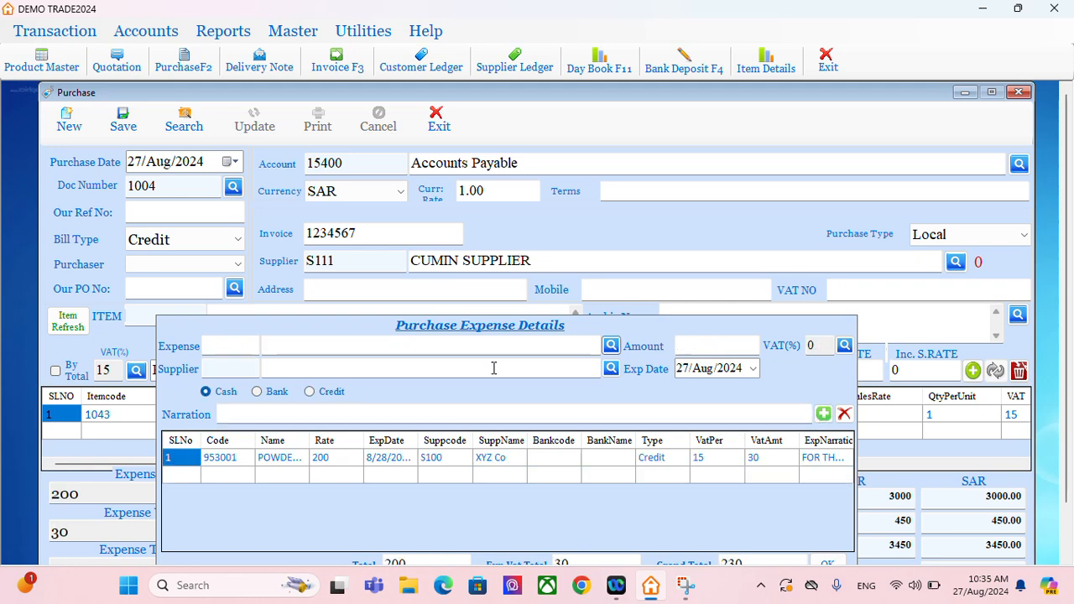
# Step: Add a cash expense for TRANSPORTATION CHARGES with an amount of 100 and the narration "transportation of cumin 100 kg"
pyautogui.click(612, 347)
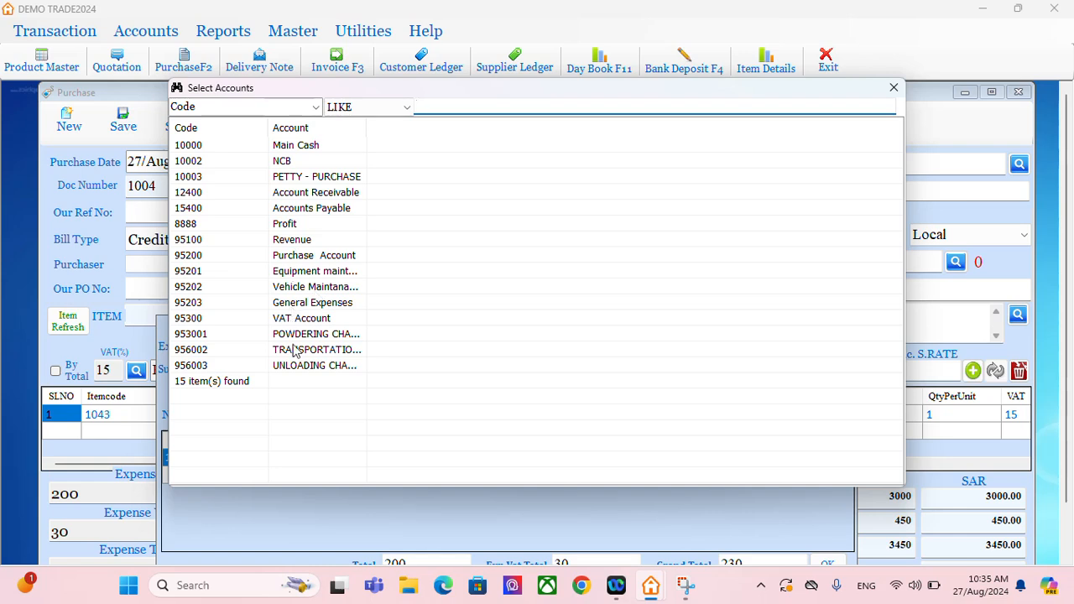
pyautogui.click(294, 350)
pyautogui.doubleClick(294, 351)
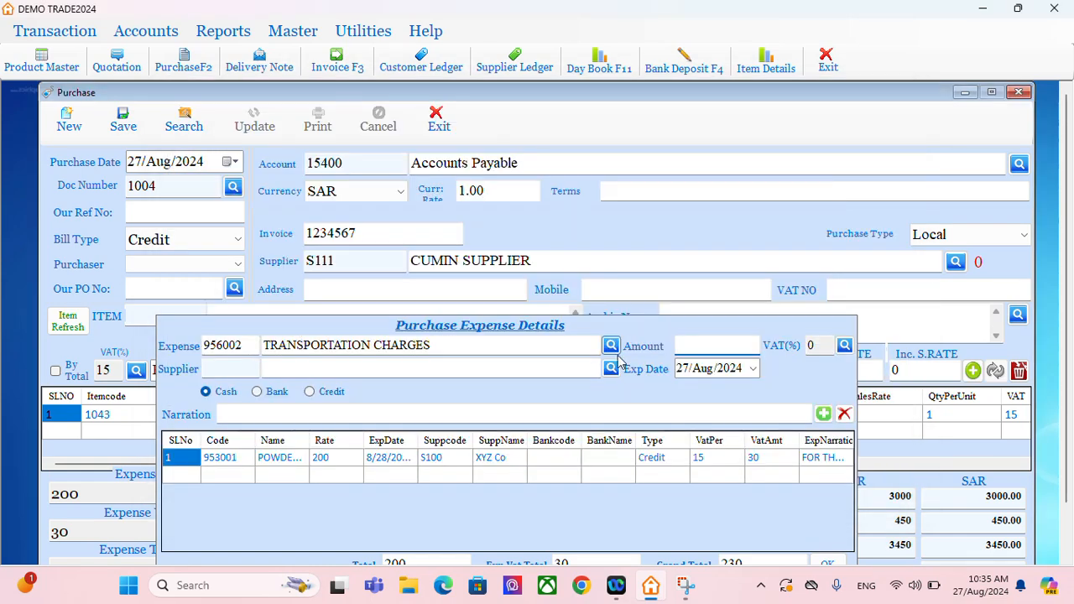
pyautogui.write('100')
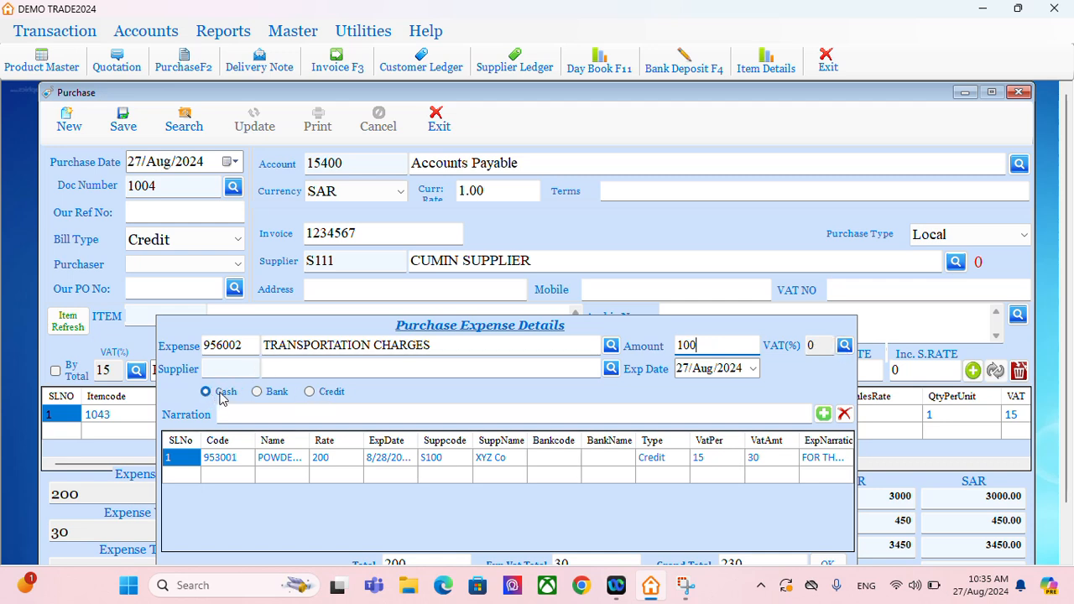
pyautogui.click(390, 412)
pyautogui.write('tran')
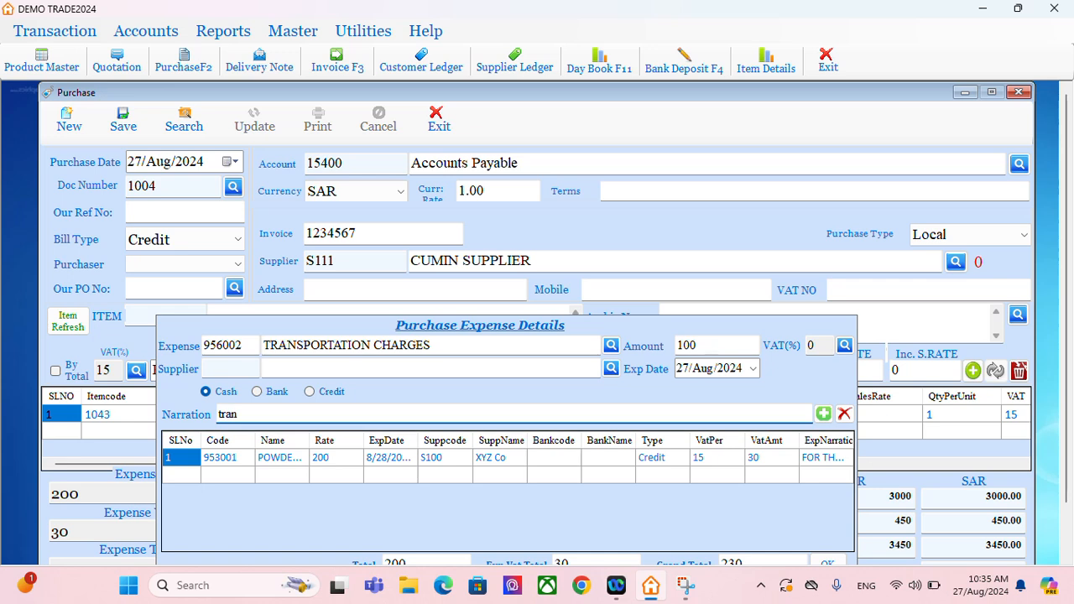
pyautogui.write('sportation of cumin 100 kg')
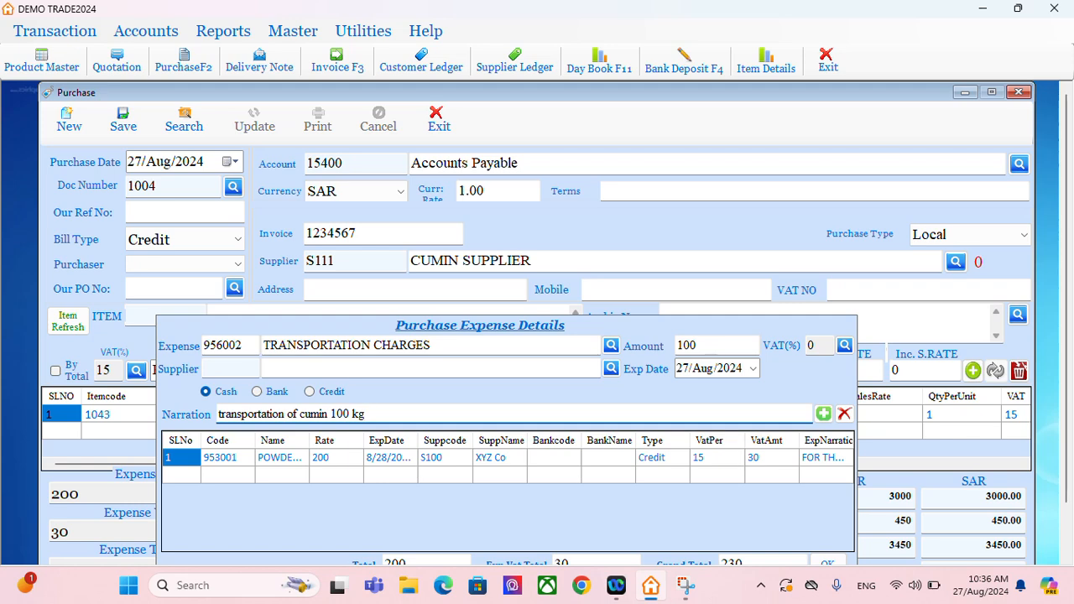
pyautogui.click(823, 414)
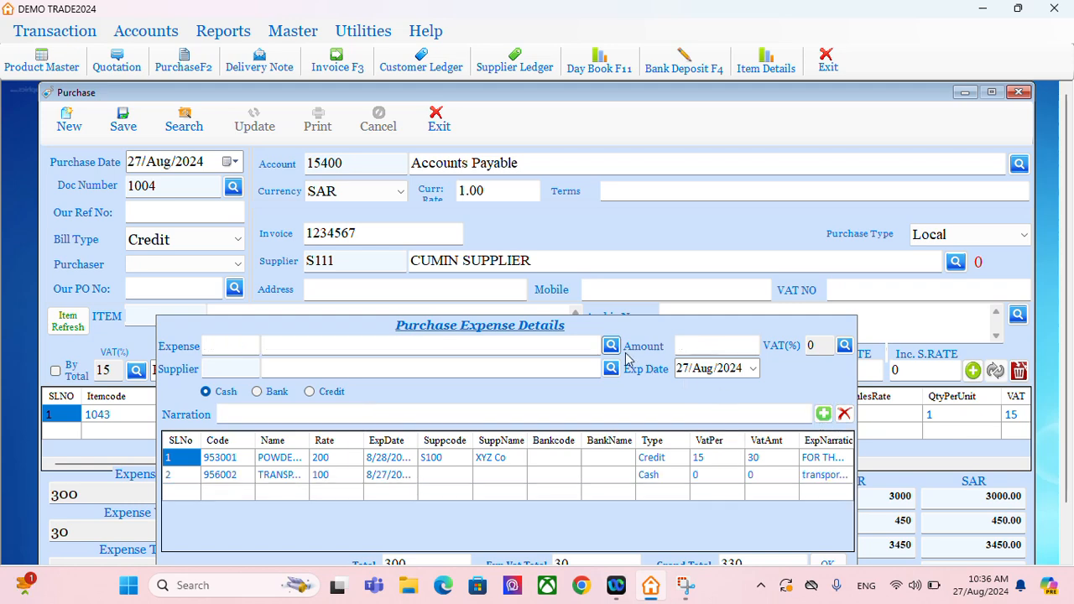
# Step: Add a cash expense for UNLOADING CHARGES with an amount of 50 and the narration "unloading 100kg cumin in warehouse"
pyautogui.click(612, 346)
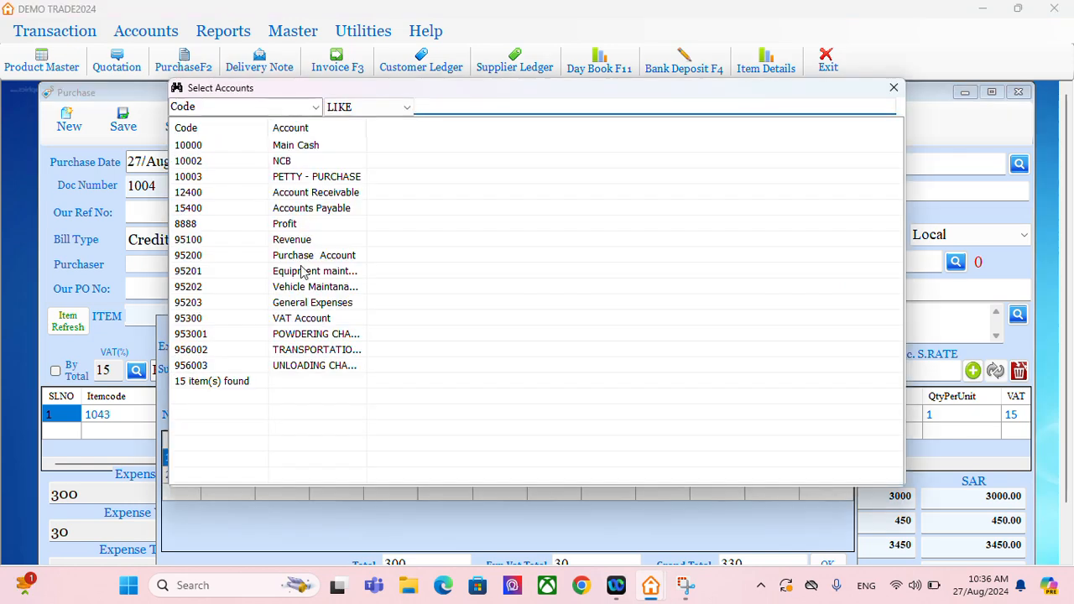
pyautogui.doubleClick(284, 366)
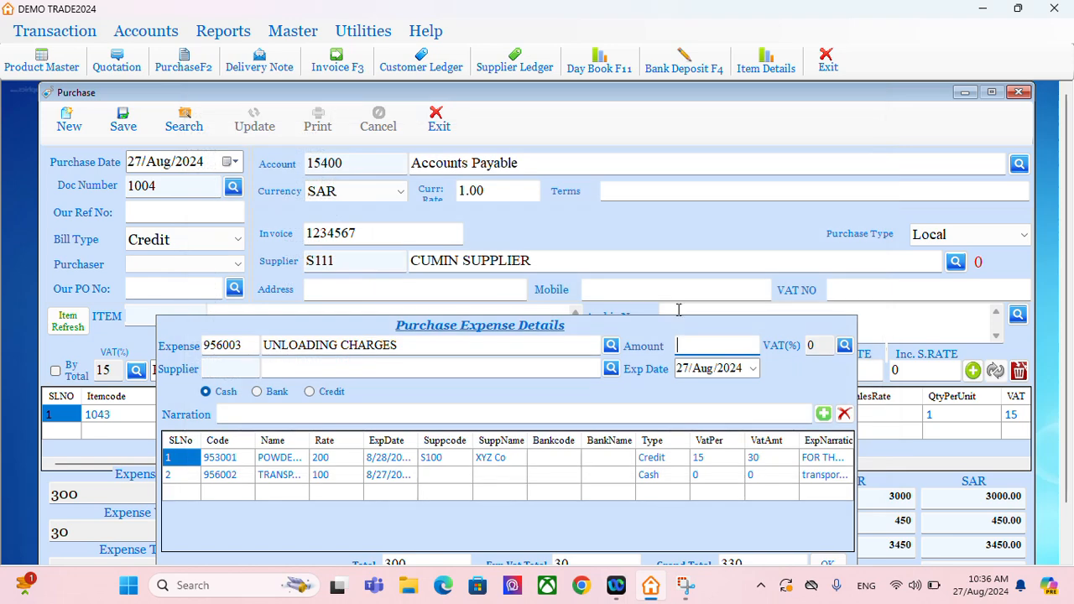
pyautogui.write('50')
pyautogui.click(263, 410)
pyautogui.write('unl')
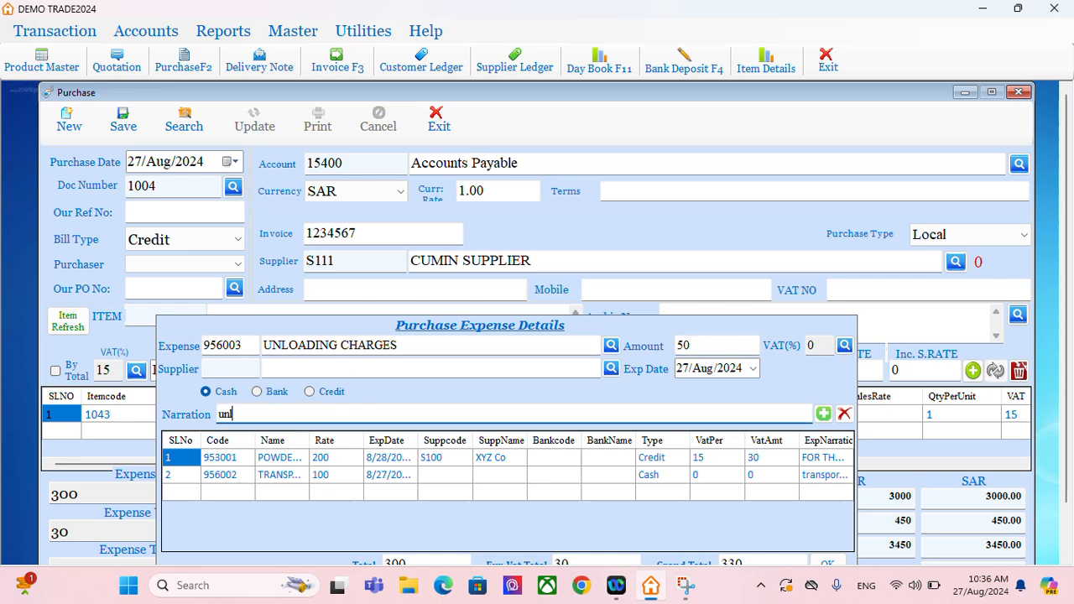
pyautogui.write('oading 100kg cumin ')
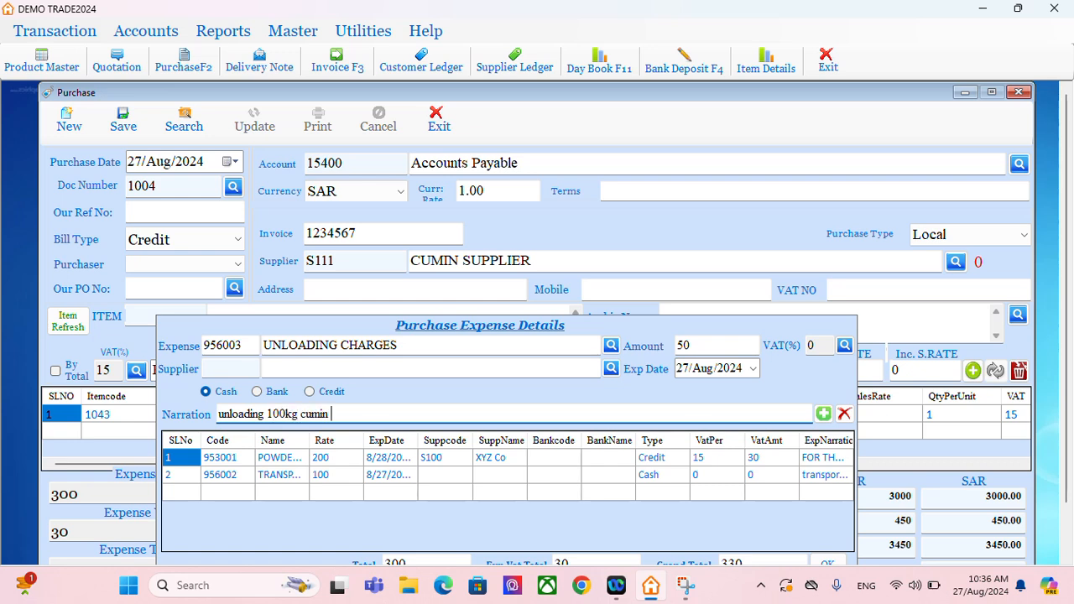
pyautogui.write('in warehouse')
pyautogui.click(828, 415)
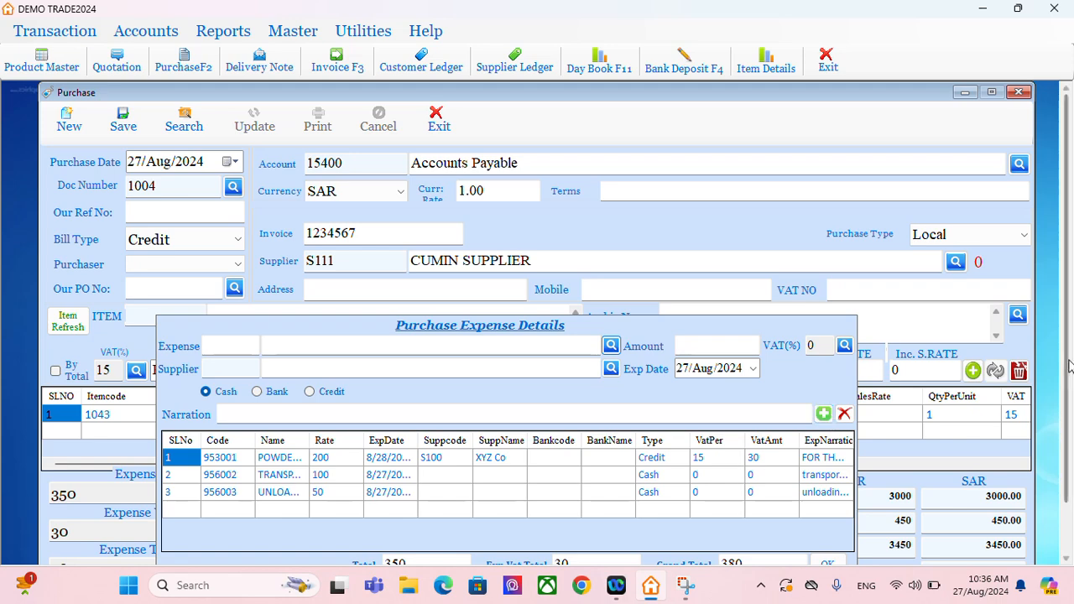
# Step: Examine the total and the expense VAT total of the purchase expenses
pyautogui.scroll(-1, 501, 480)
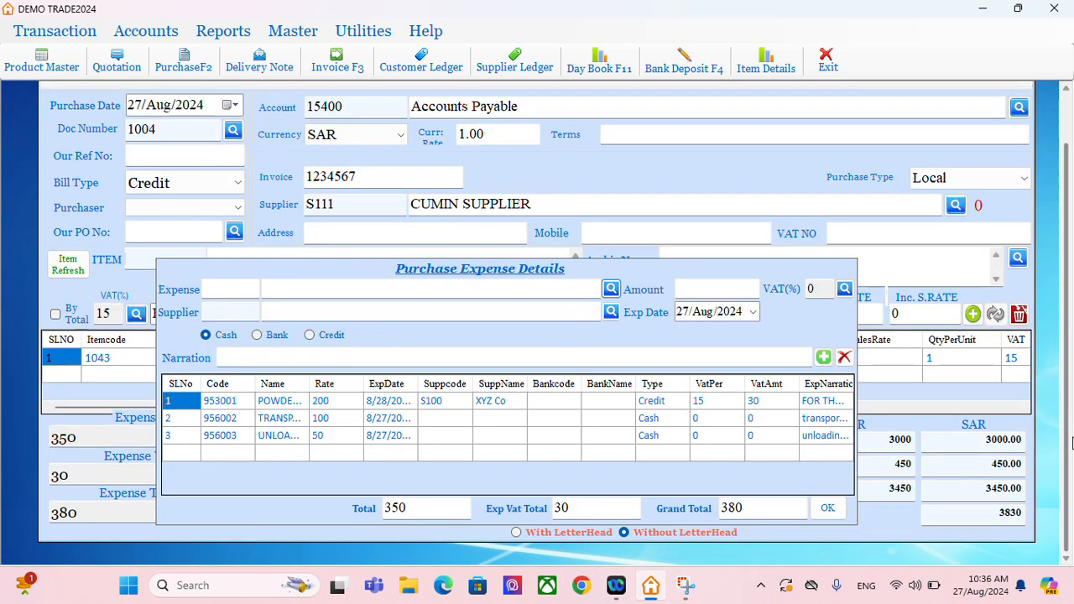
pyautogui.click(411, 507)
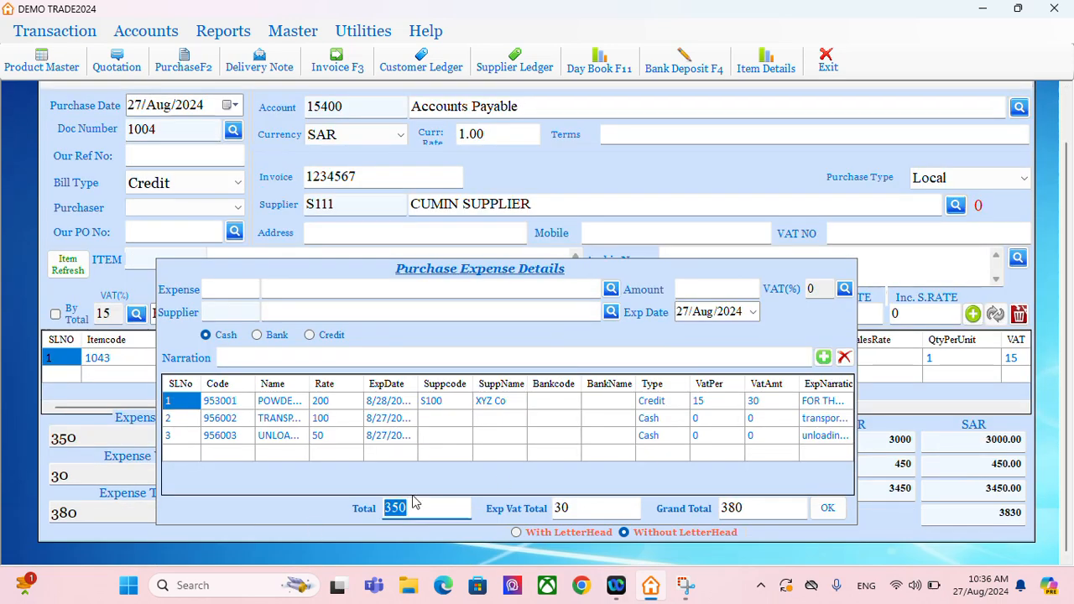
pyautogui.click(586, 508)
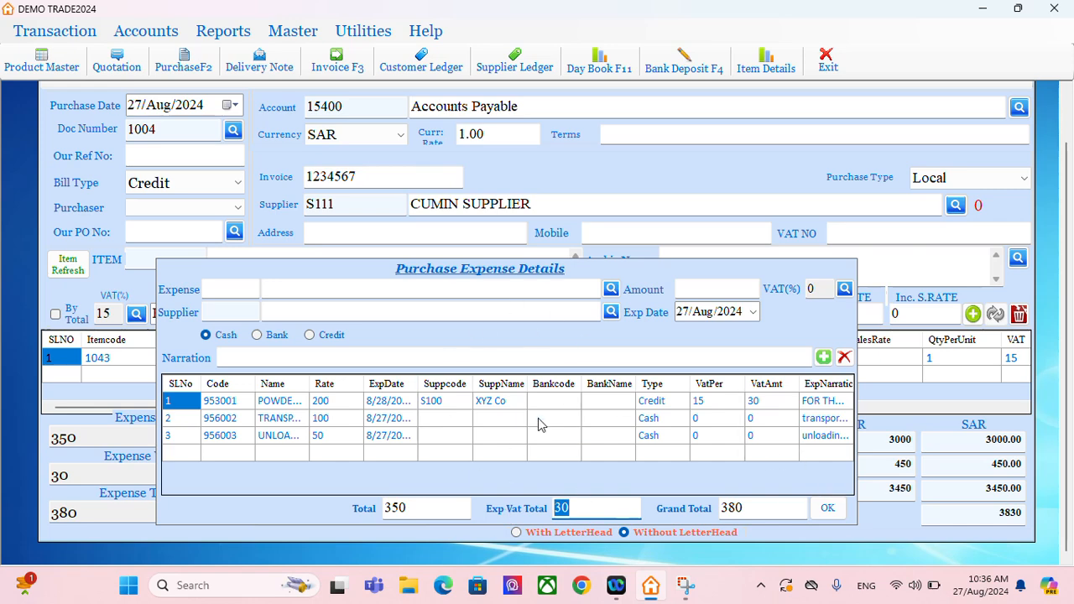
# Step: Confirm the purchase expense list and check the expense, expense VAT and gross amounts on the cumin purchase
pyautogui.click(827, 510)
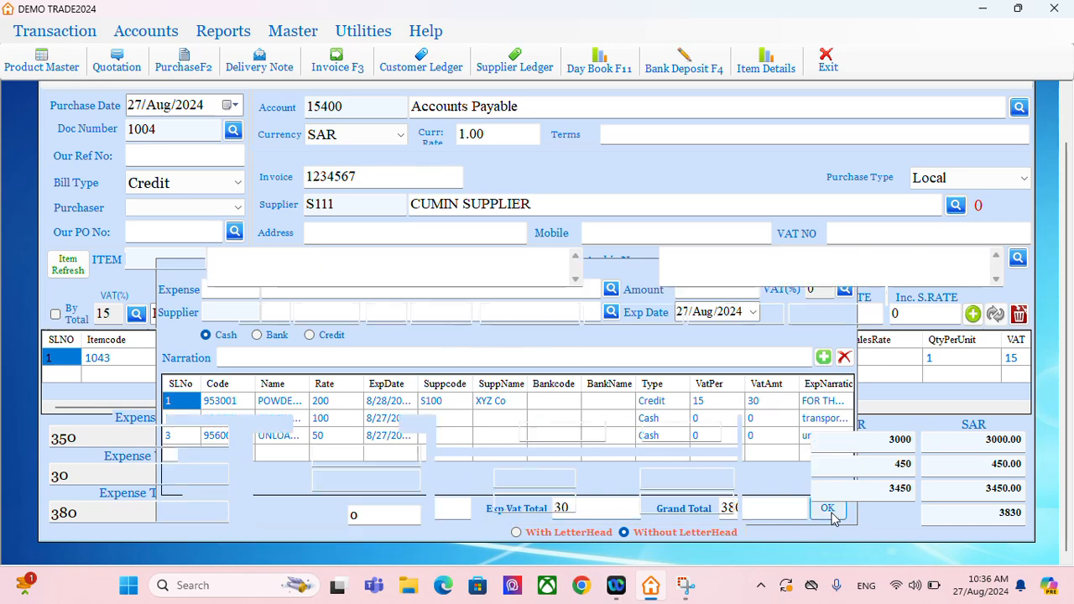
pyautogui.click(84, 441)
pyautogui.moveTo(85, 441); pyautogui.dragTo(13, 435)
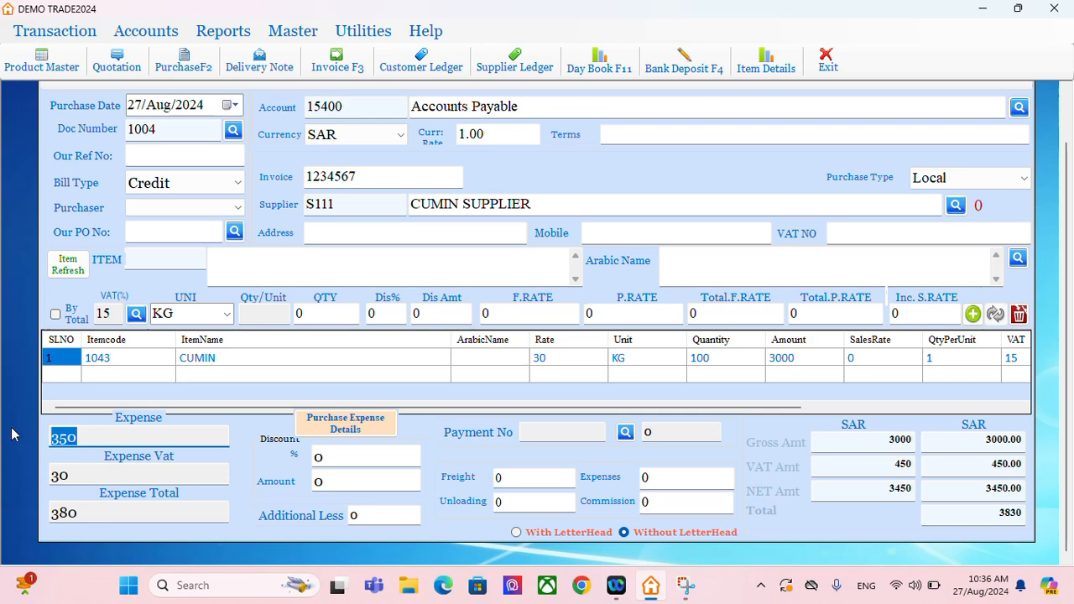
pyautogui.moveTo(78, 476); pyautogui.dragTo(5, 467)
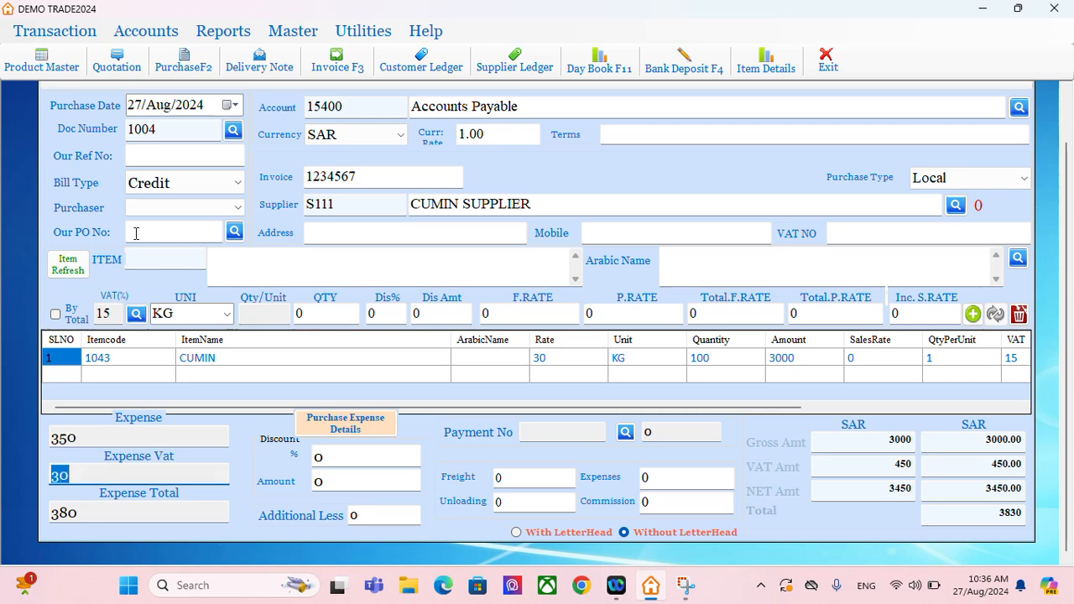
pyautogui.click(978, 445)
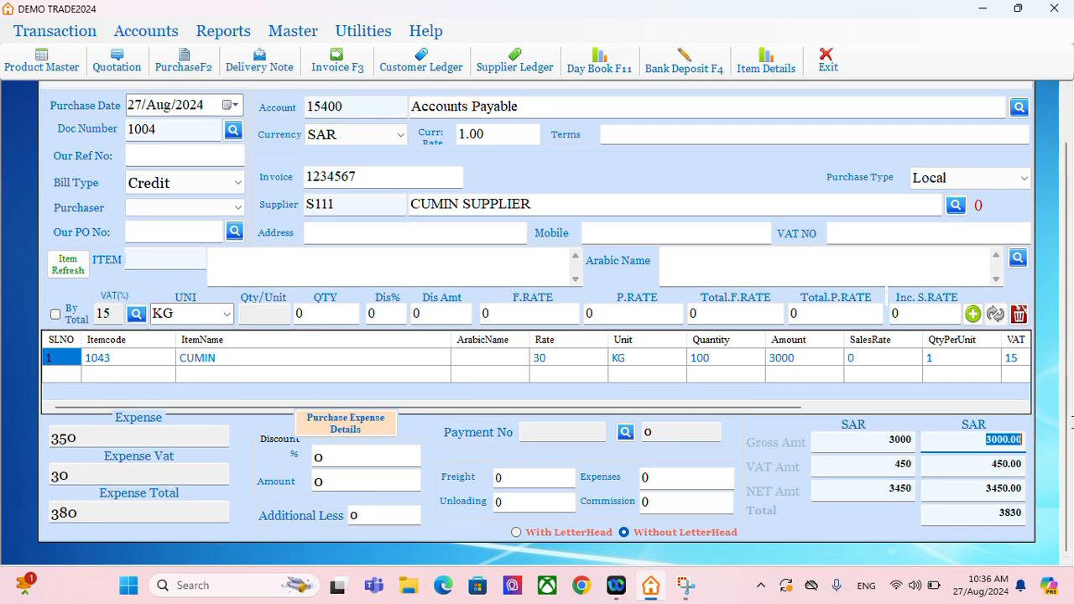
# Step: Save the cumin purchase and close the purchase form
pyautogui.scroll(2, 1067, 325)
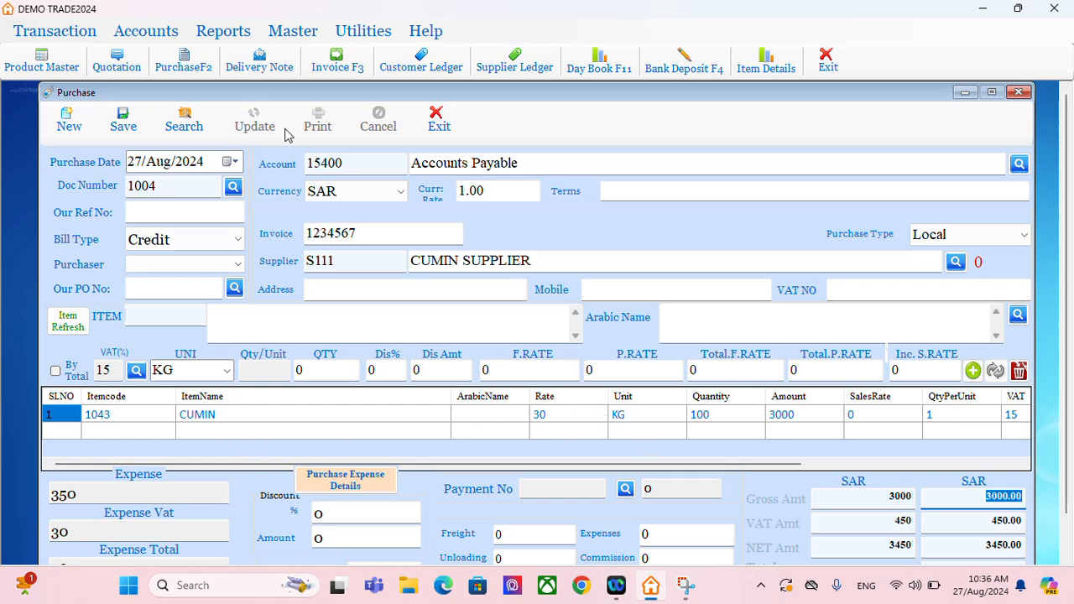
pyautogui.click(126, 124)
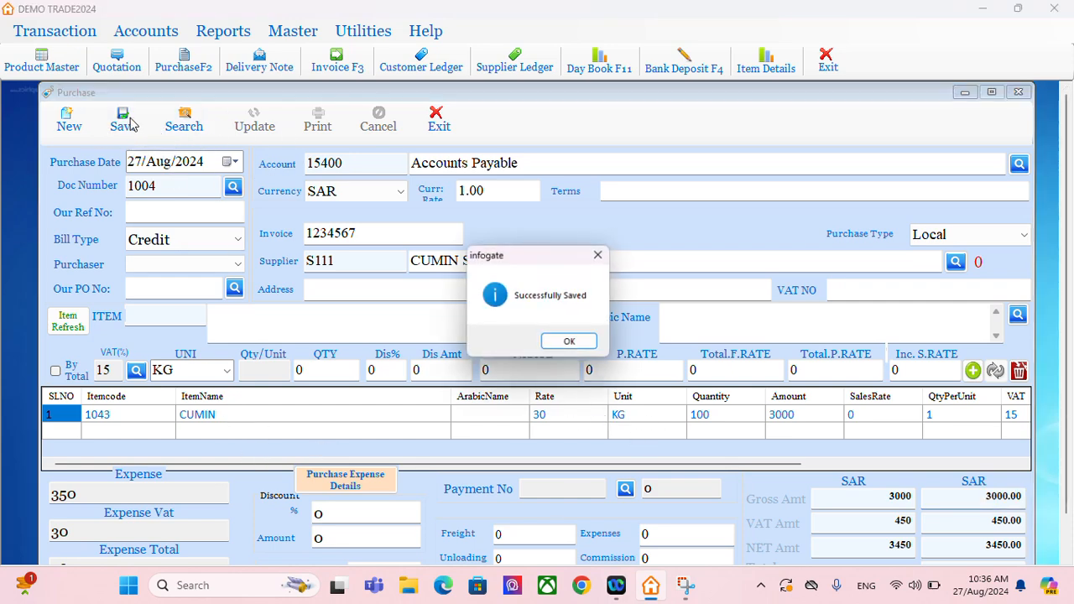
pyautogui.click(571, 343)
pyautogui.click(617, 342)
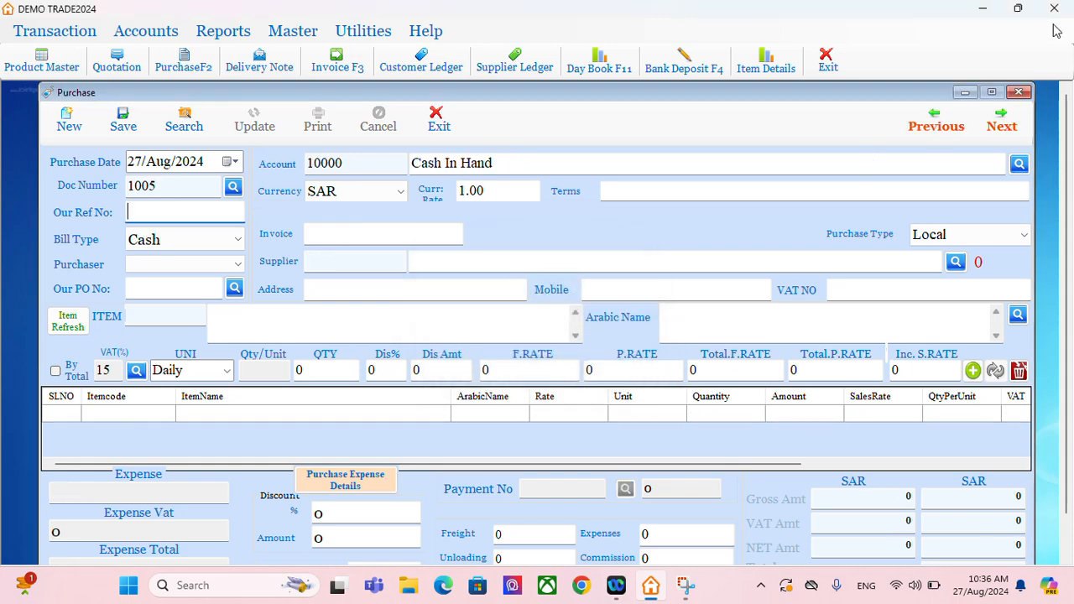
pyautogui.click(1019, 92)
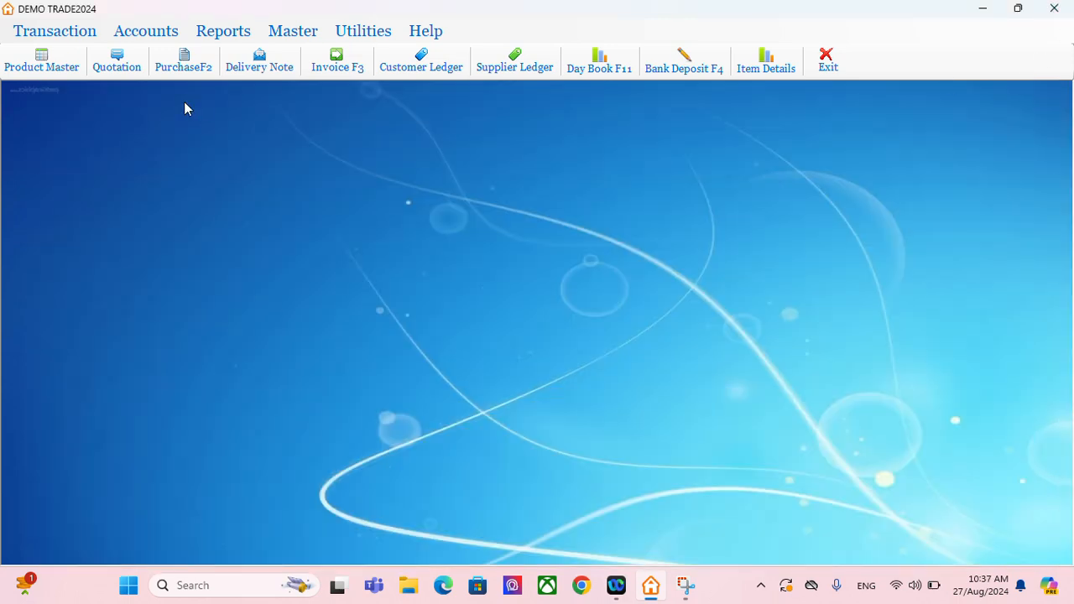
# Step: Open the CUMIN record in the product master and check its purchase rate
pyautogui.click(42, 60)
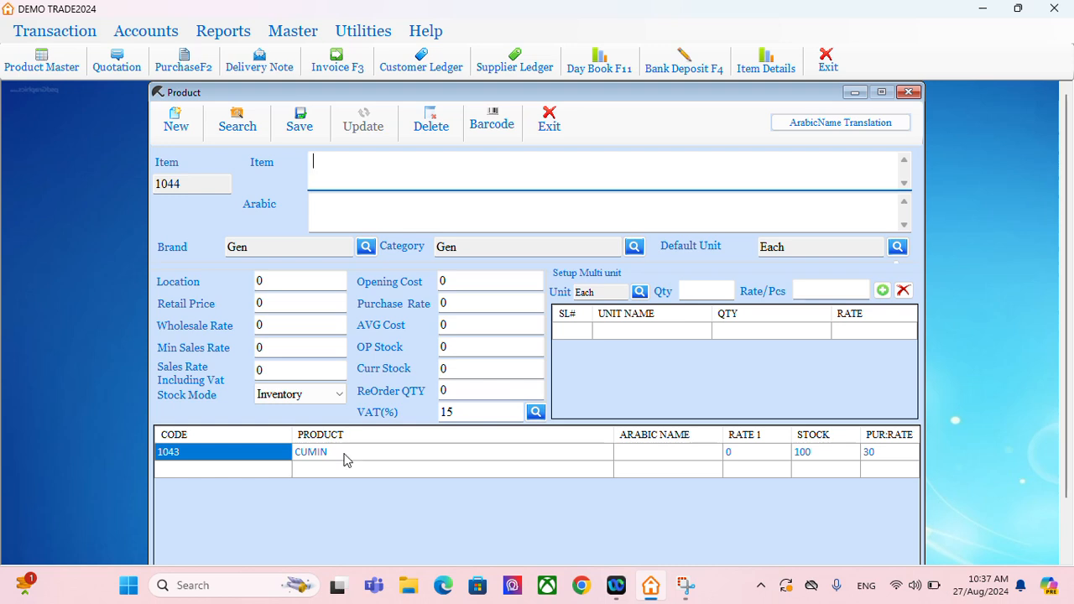
pyautogui.doubleClick(348, 456)
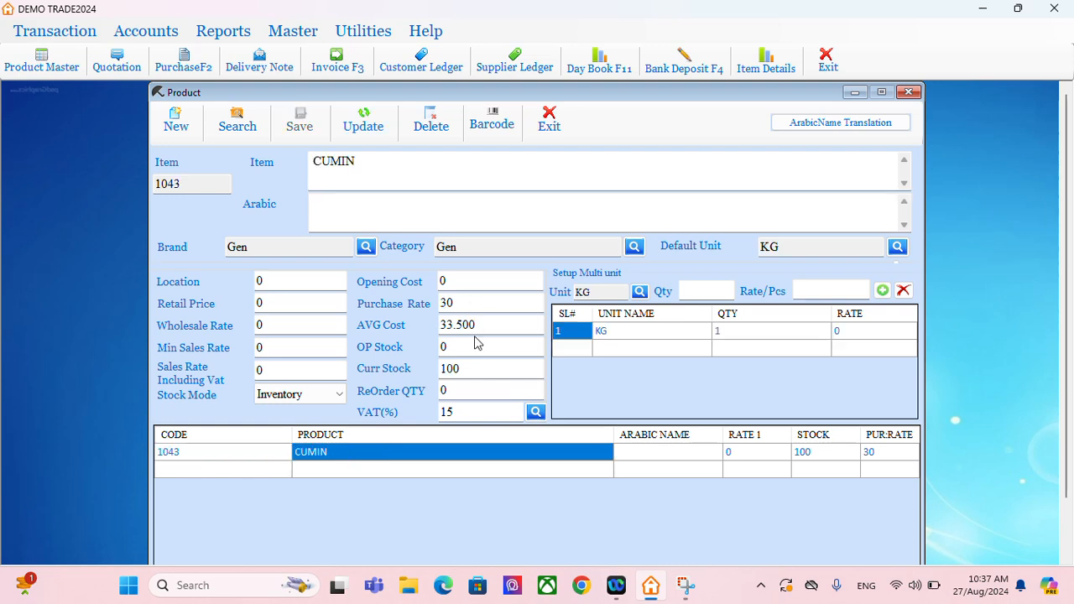
pyautogui.click(472, 303)
pyautogui.moveTo(472, 303); pyautogui.dragTo(438, 304)
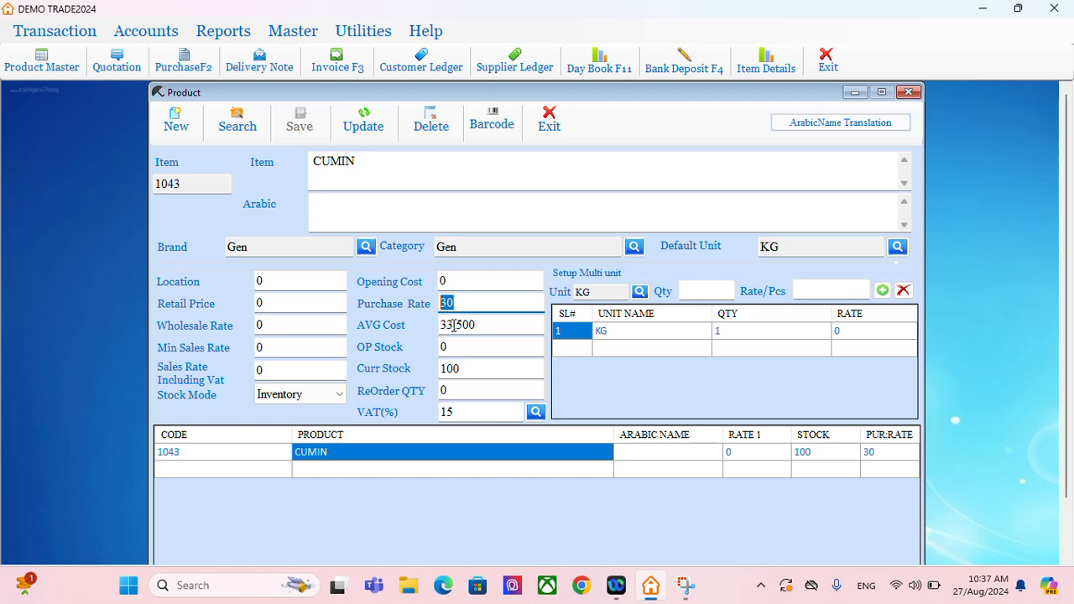
# Step: Examine the average cost and current stock of CUMIN to see how the purchase expenses affect the unit cost
pyautogui.moveTo(446, 325); pyautogui.dragTo(480, 324)
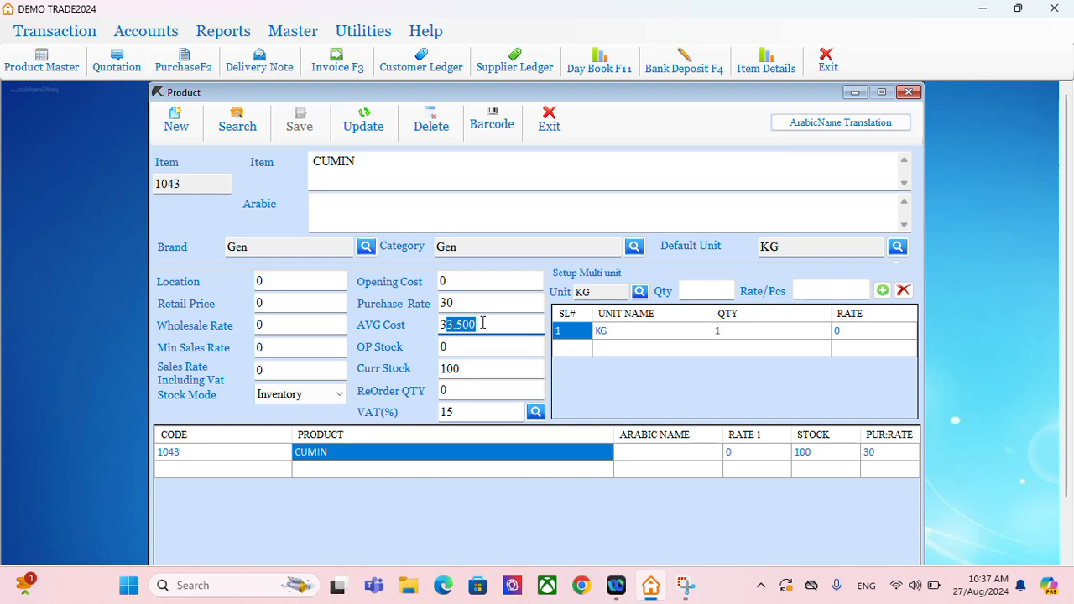
pyautogui.click(483, 324)
pyautogui.moveTo(446, 324); pyautogui.dragTo(509, 324)
pyautogui.click(485, 329)
pyautogui.doubleClick(487, 327)
pyautogui.click(478, 328)
pyautogui.moveTo(477, 327); pyautogui.dragTo(422, 325)
pyautogui.click(480, 326)
pyautogui.moveTo(482, 371); pyautogui.dragTo(388, 369)
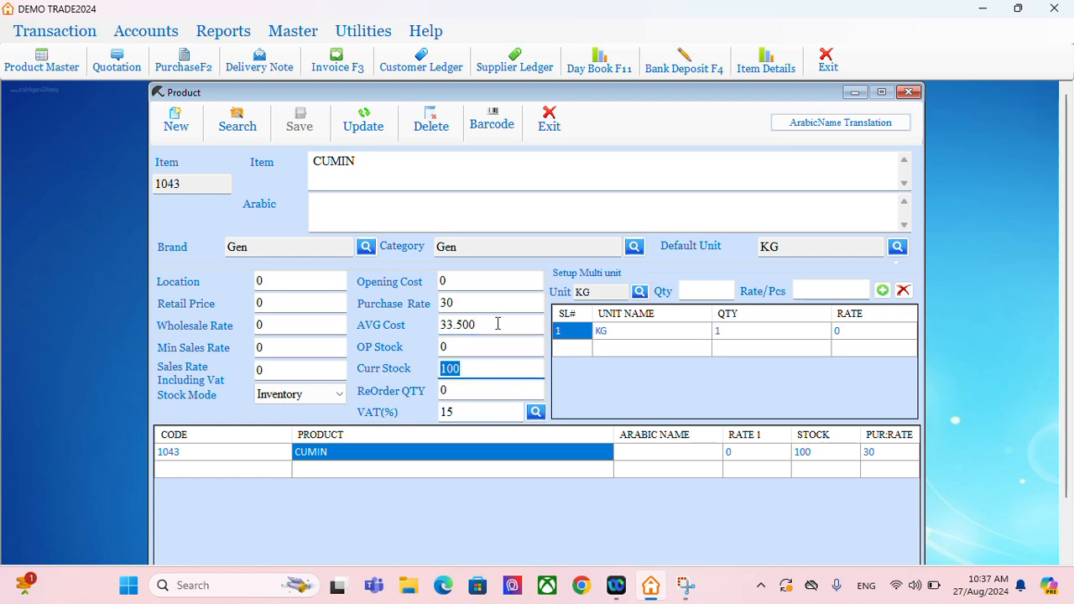
pyautogui.moveTo(499, 325); pyautogui.dragTo(332, 330)
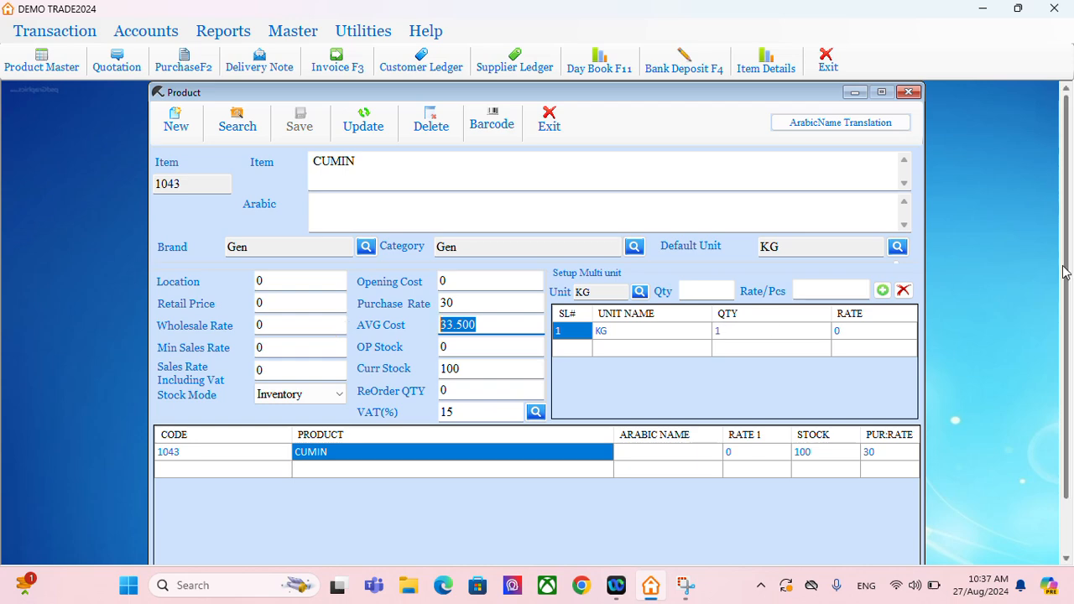
pyautogui.scroll(-2, 1059, 377)
pyautogui.scroll(2, 1059, 369)
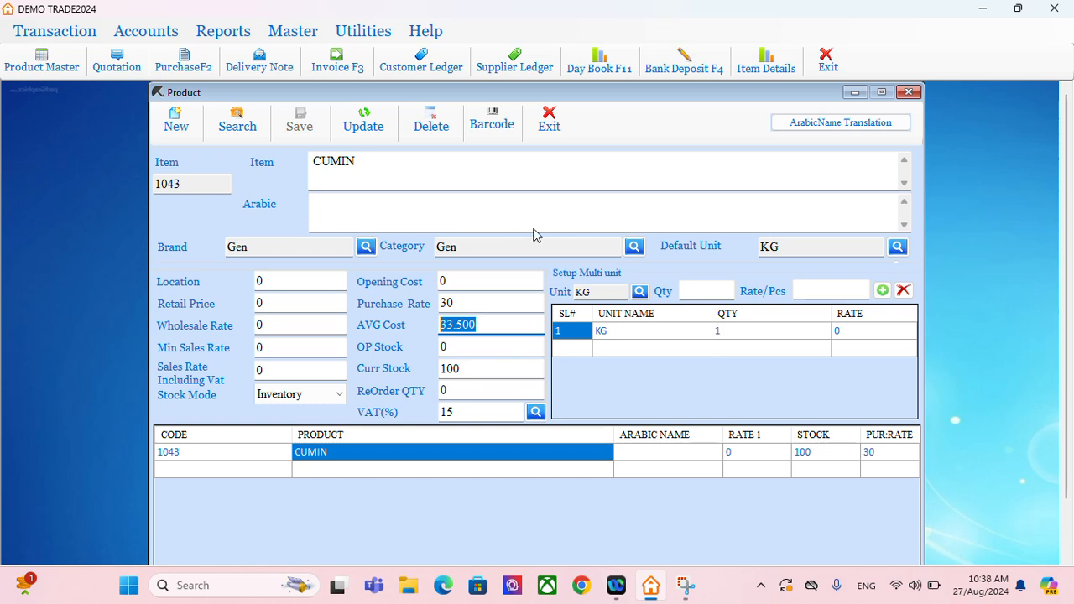
# Step: Close the product record and open a blank purchase entry form
pyautogui.click(909, 91)
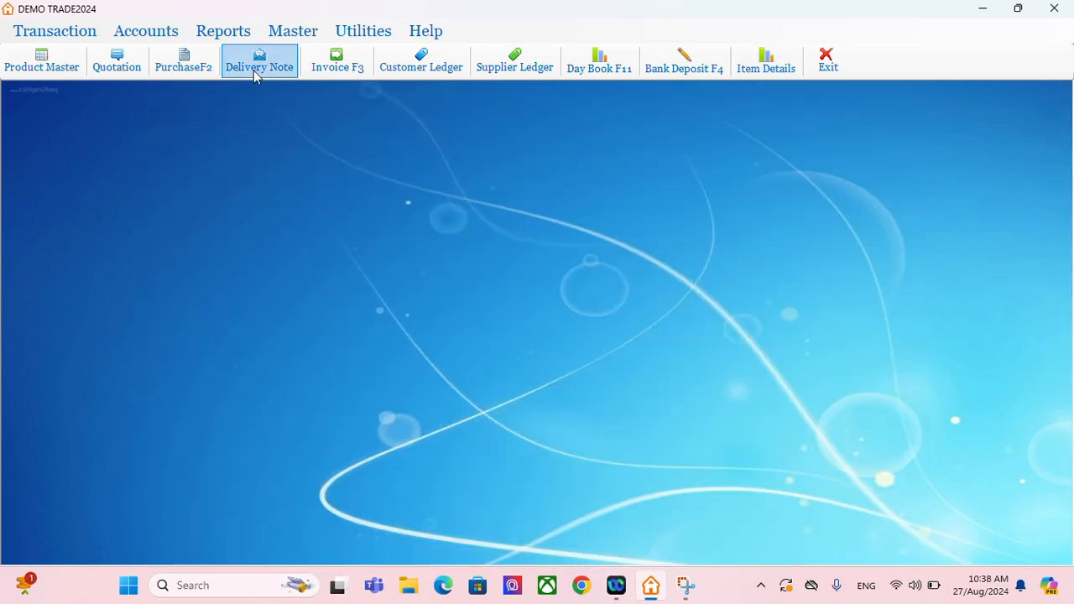
pyautogui.click(187, 64)
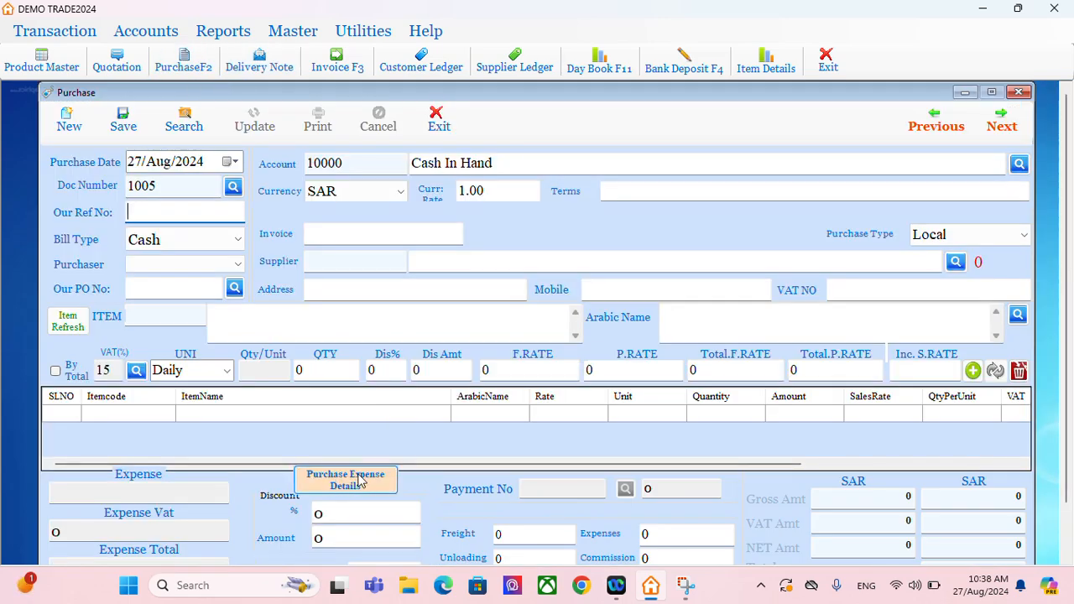